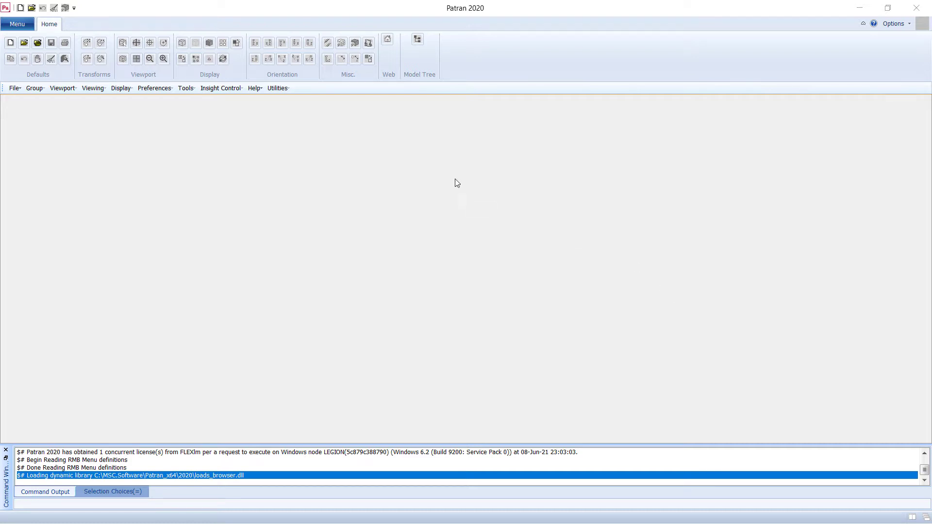
- Create the database tut1_1 and accept the MSC.Nastran structural model preferences
click(10, 42)
text(tut)
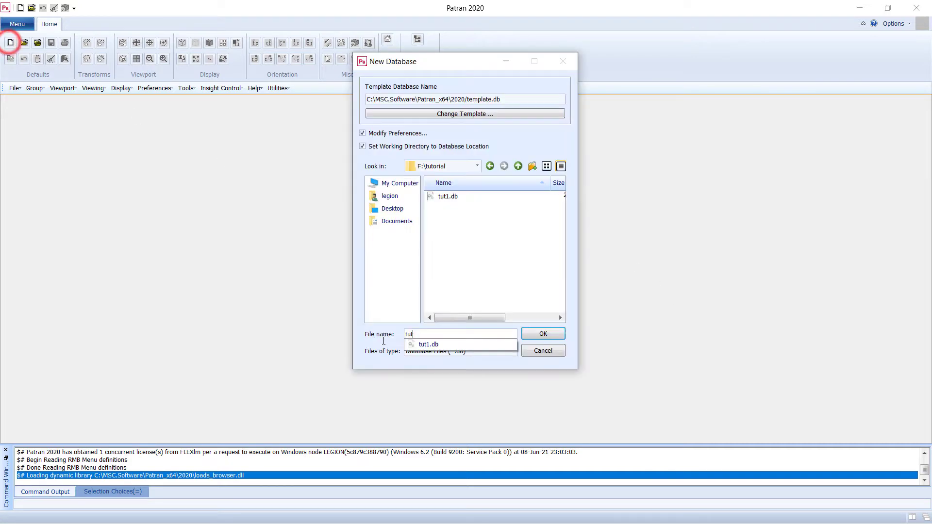
text(1_1)
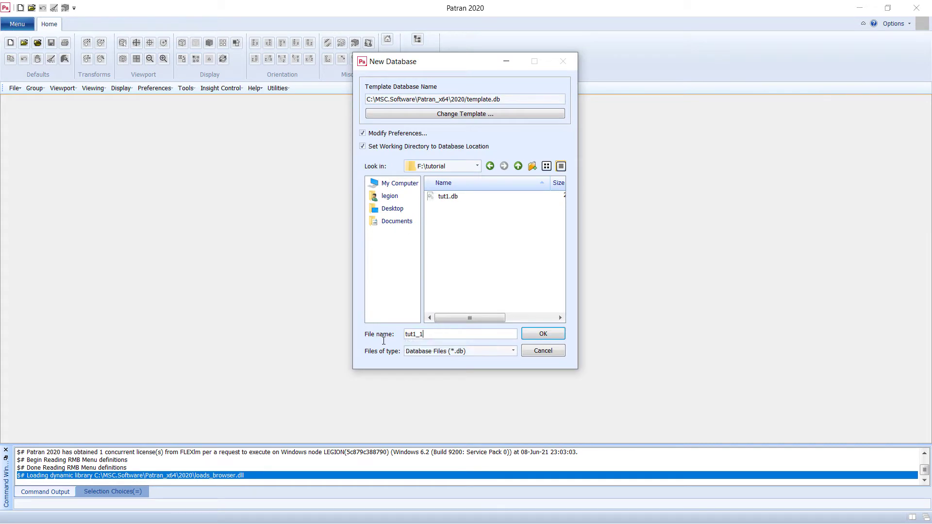
click(538, 334)
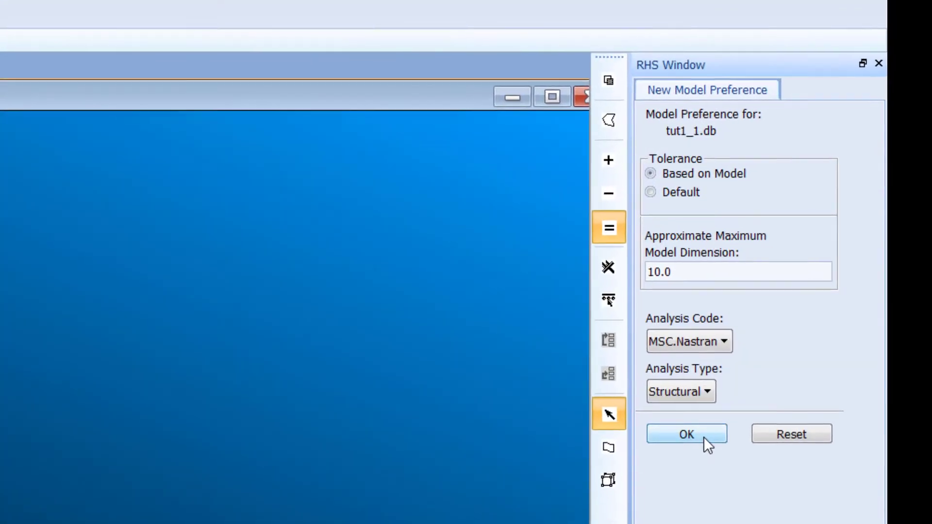
click(718, 410)
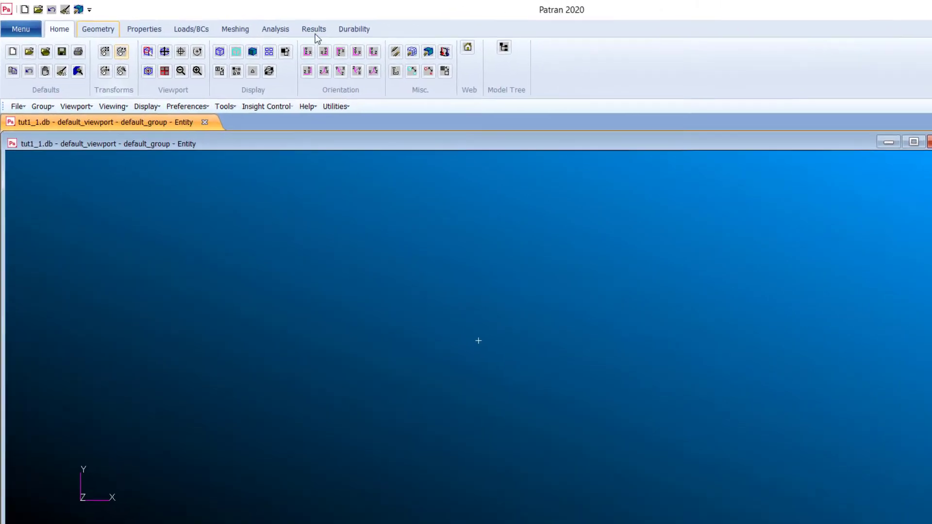
- Create Curve 1 from origin [0 0 0] along vector <1000 0 0> using the XYZ method
click(145, 51)
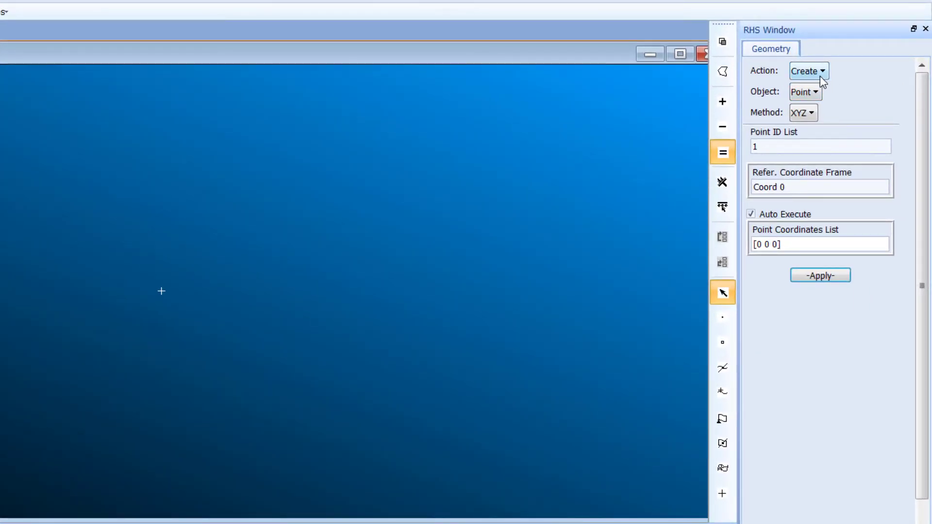
click(815, 91)
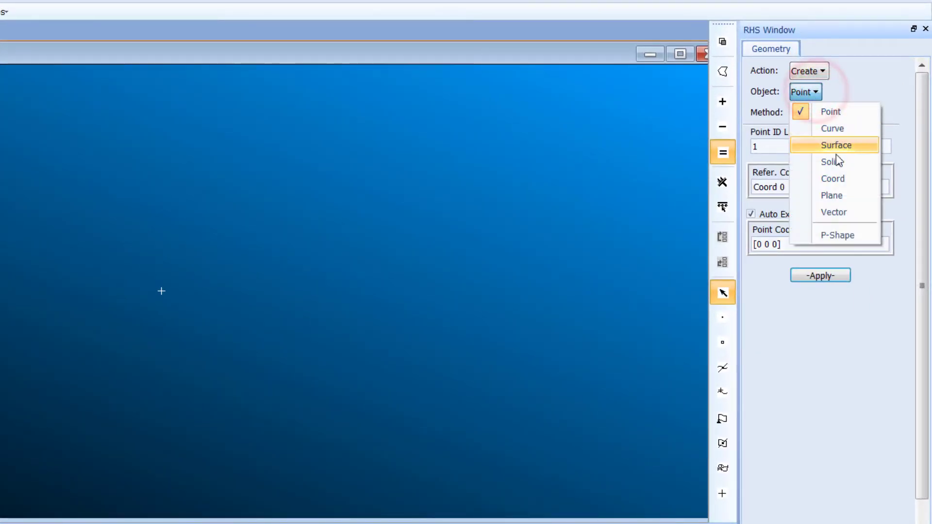
click(843, 129)
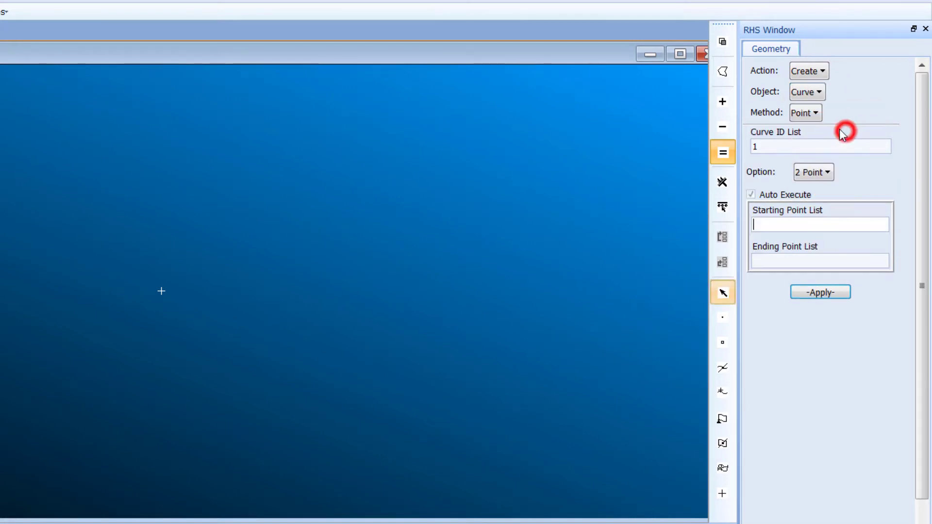
click(814, 121)
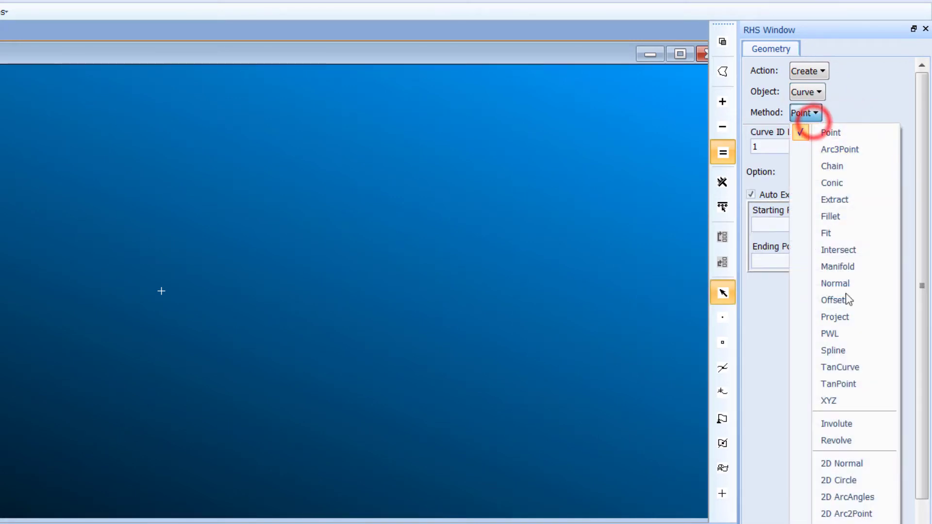
click(847, 397)
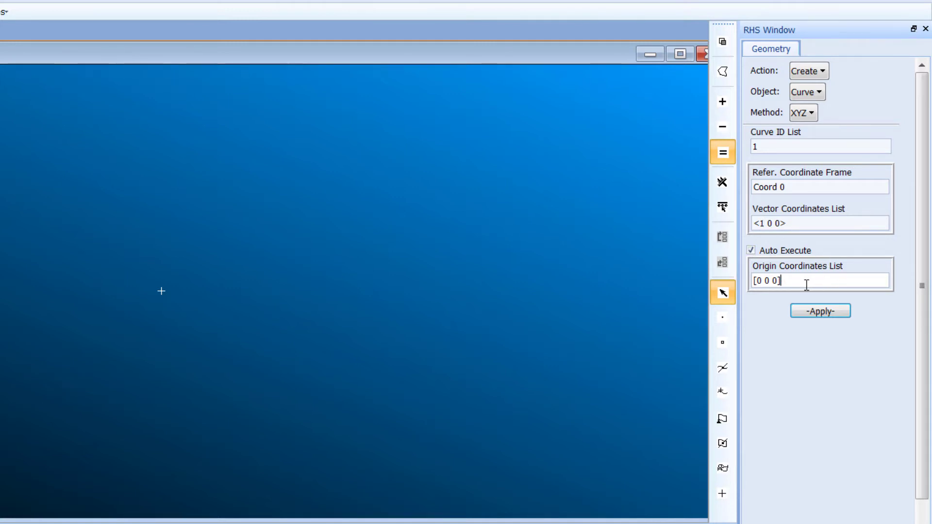
click(767, 224)
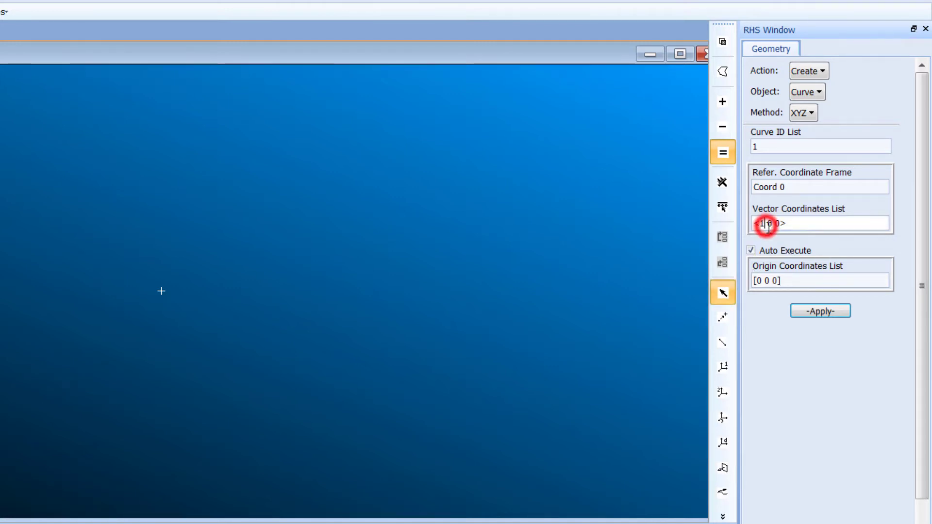
text(000)
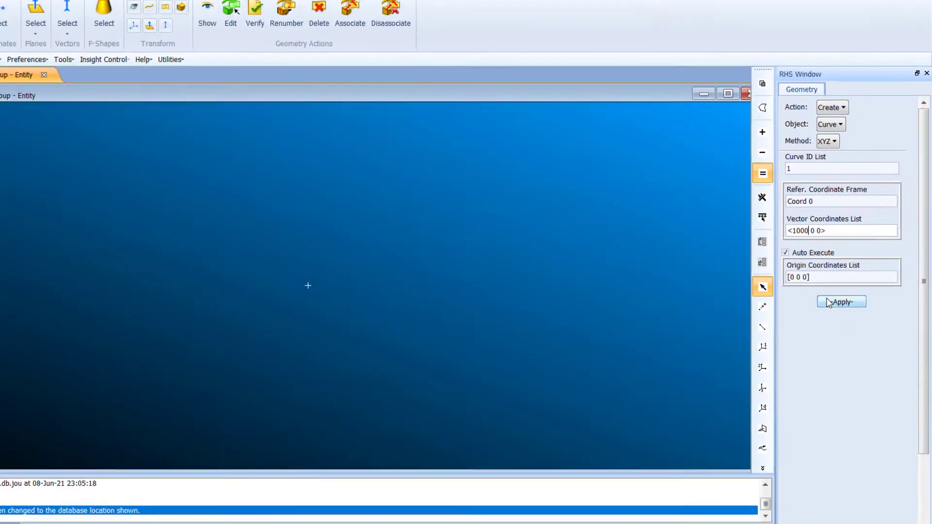
click(827, 304)
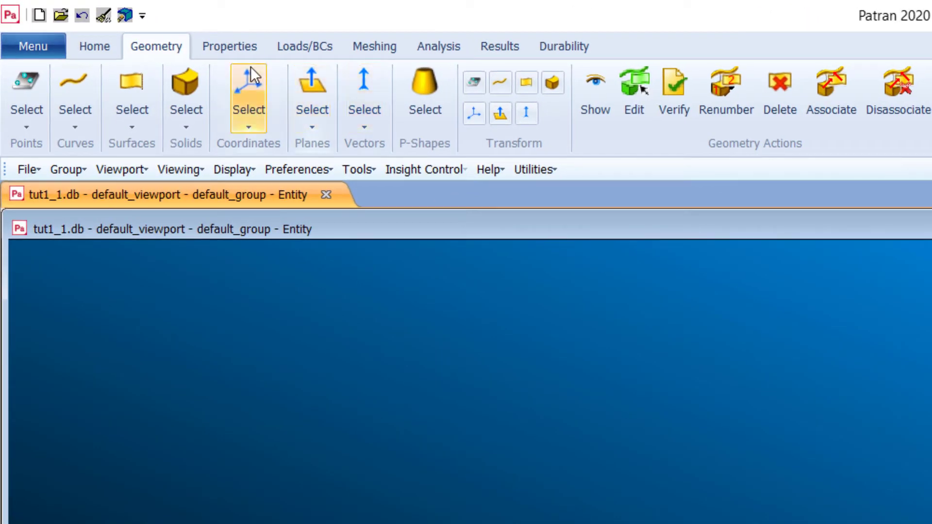
- Start an isotropic material and name it steel, correcting typing slips along the way
click(237, 48)
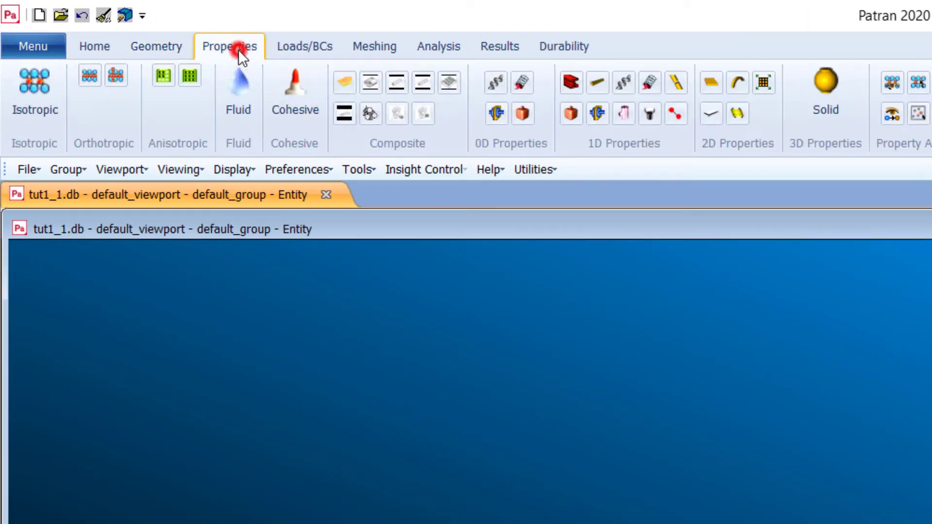
click(48, 112)
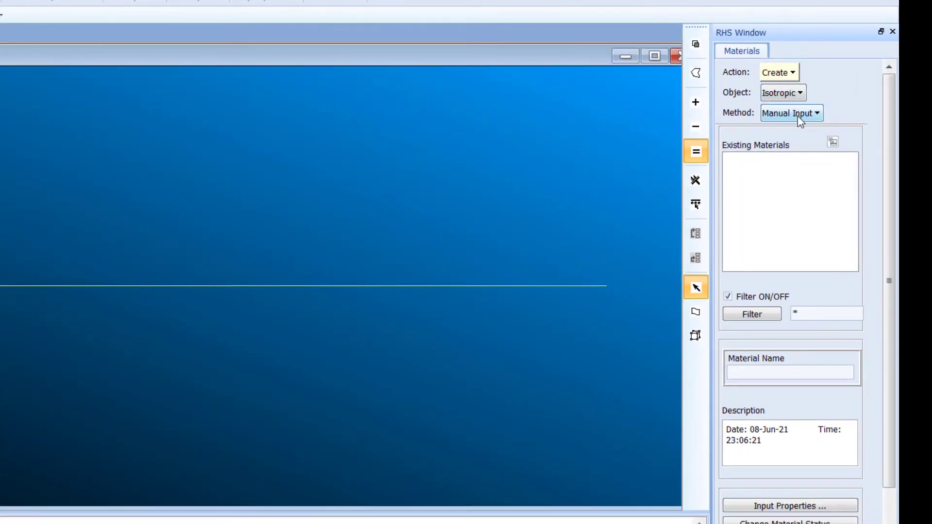
click(765, 372)
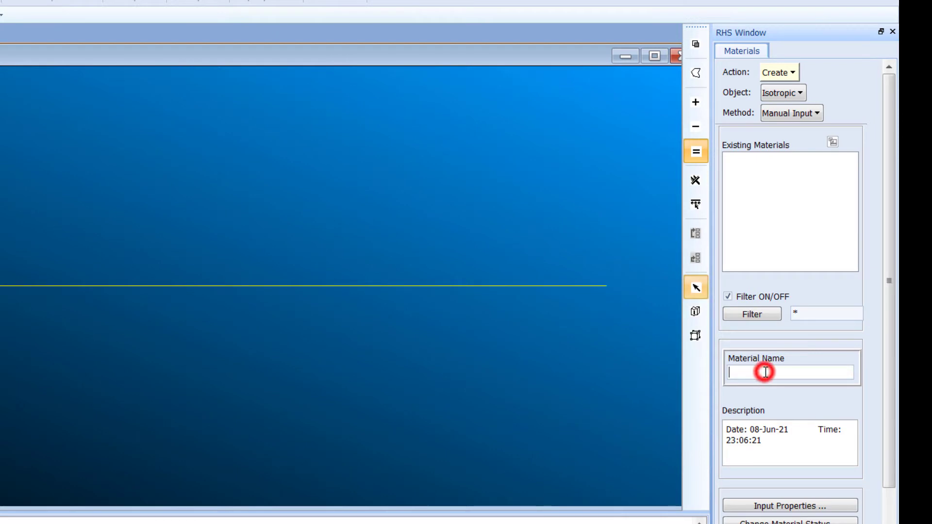
text(al)
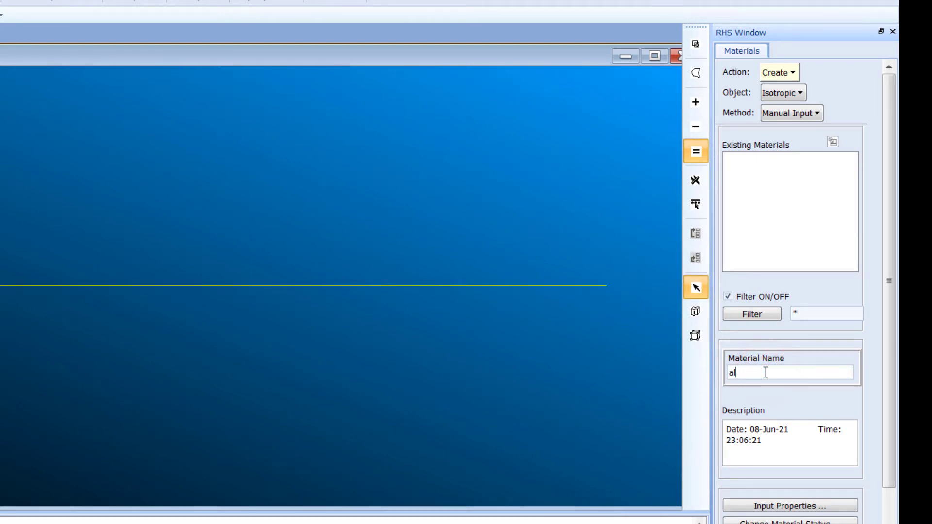
key(BackSpace)
key(BackSpace)
text(stell)
key(BackSpace)
key(BackSpace)
text(e)
- Give steel elastic modulus 210000 and Poisson ratio 0.3, then create the material
click(814, 507)
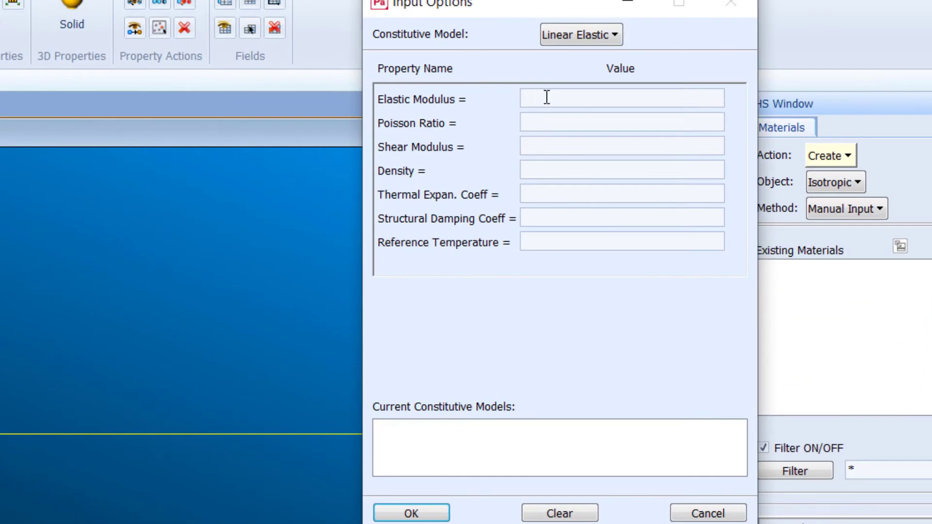
click(545, 97)
text(21000)
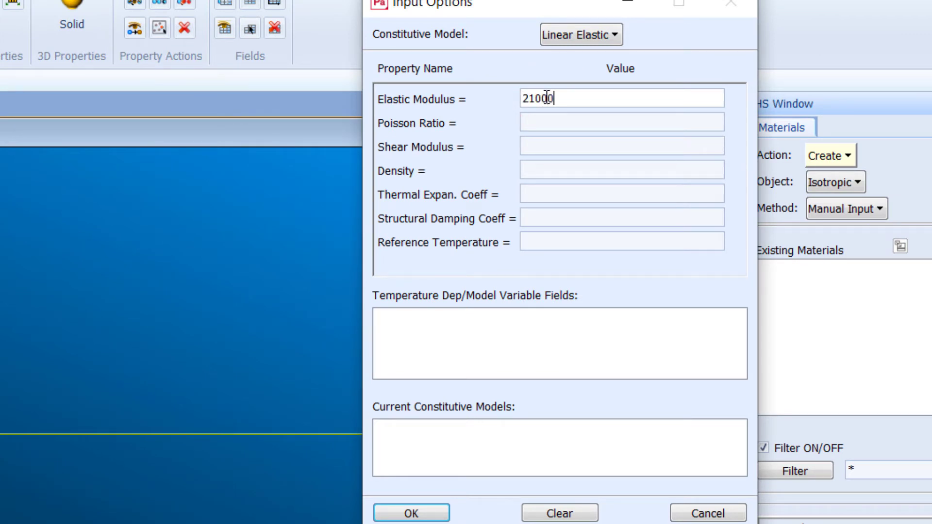
text(0)
click(546, 126)
text(0.3)
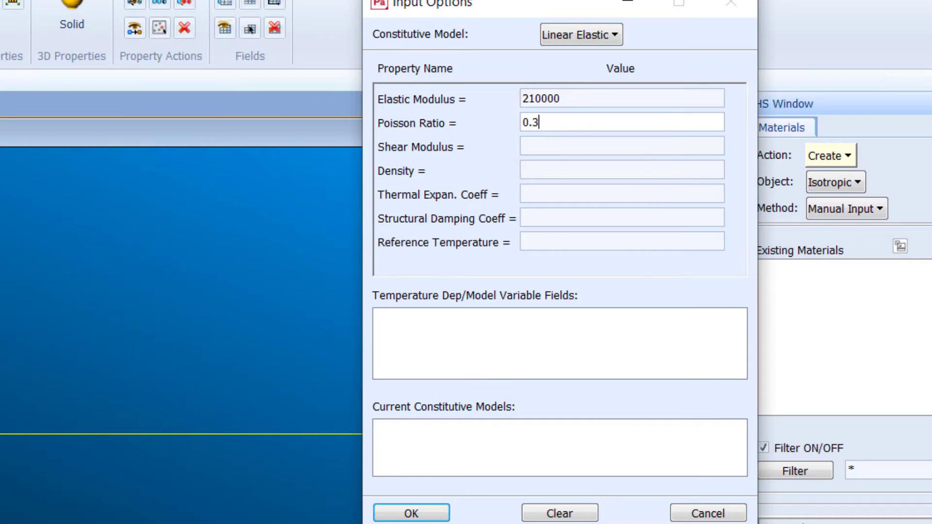
click(411, 514)
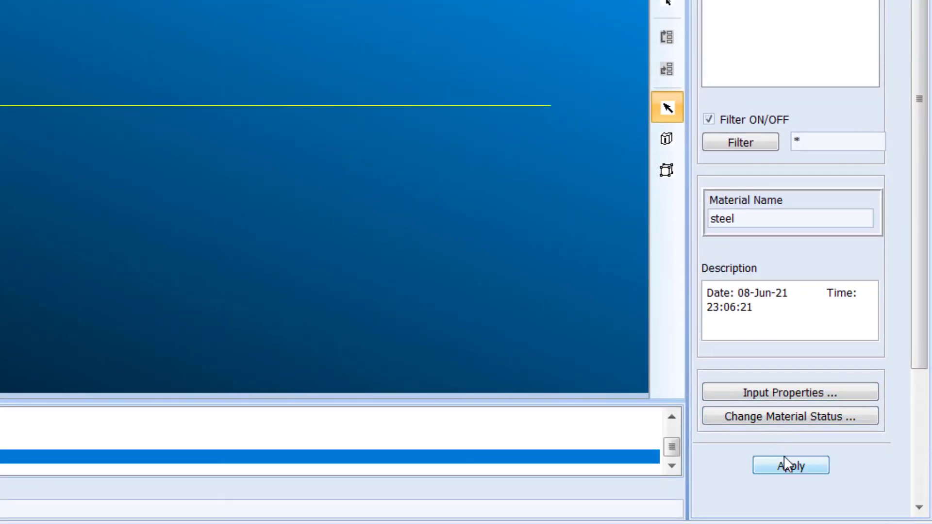
click(787, 465)
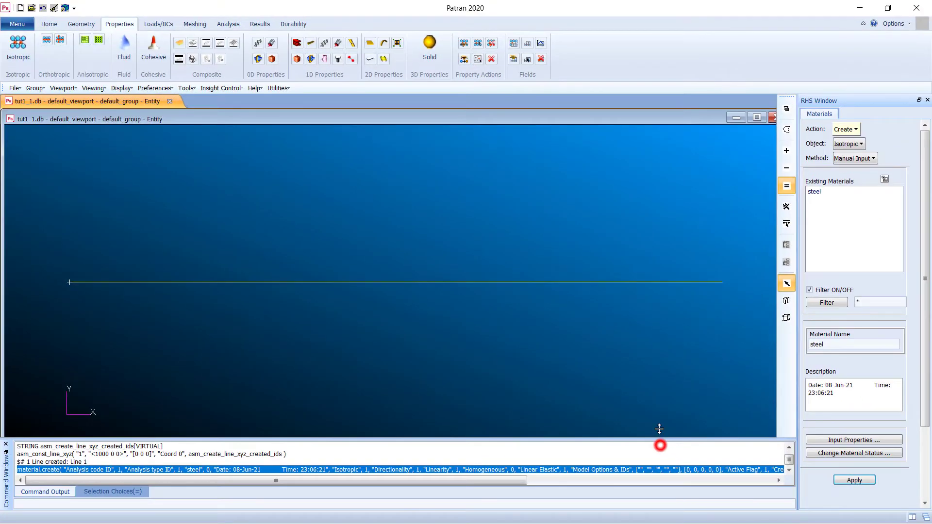
- Enlarge the command window and review the logged material.create command
drag(659, 429, 659, 421)
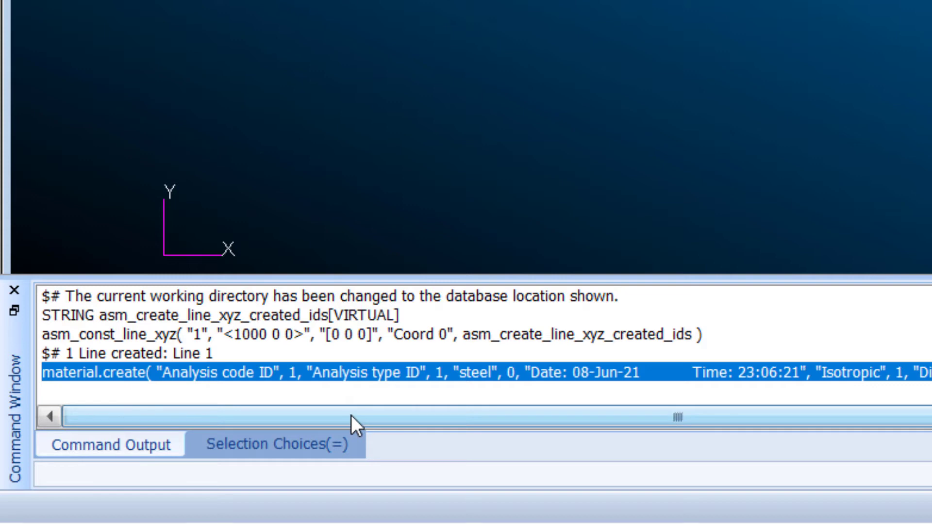
click(478, 373)
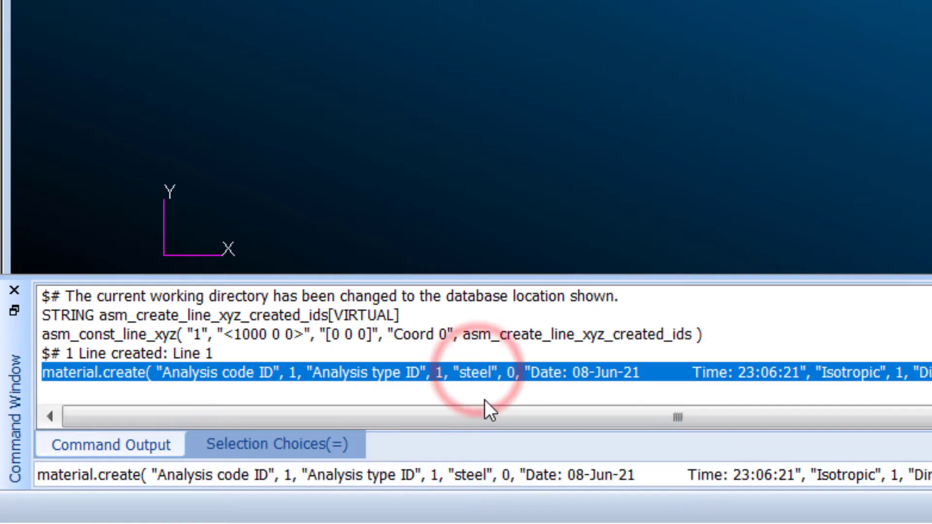
drag(474, 413, 432, 367)
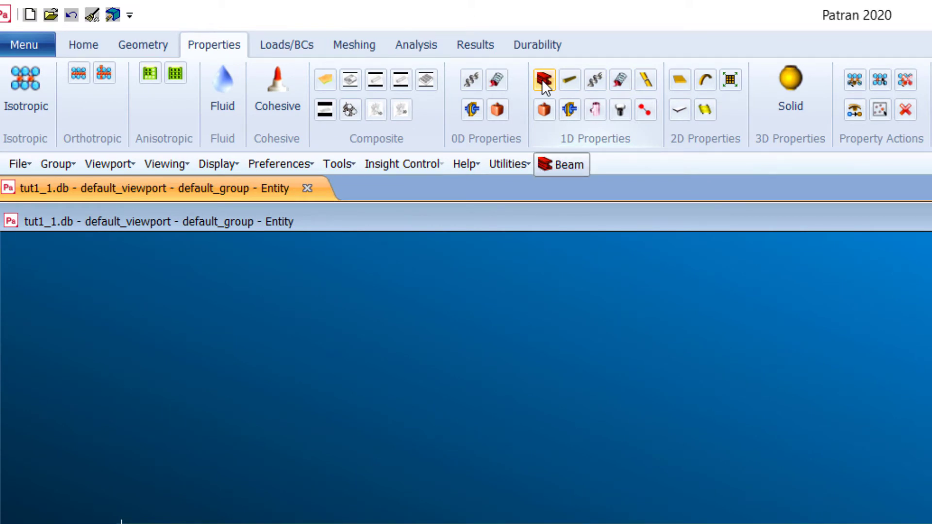
- Name a new 1D beam property set 'beam' and open the Beam Library from its section input
click(541, 79)
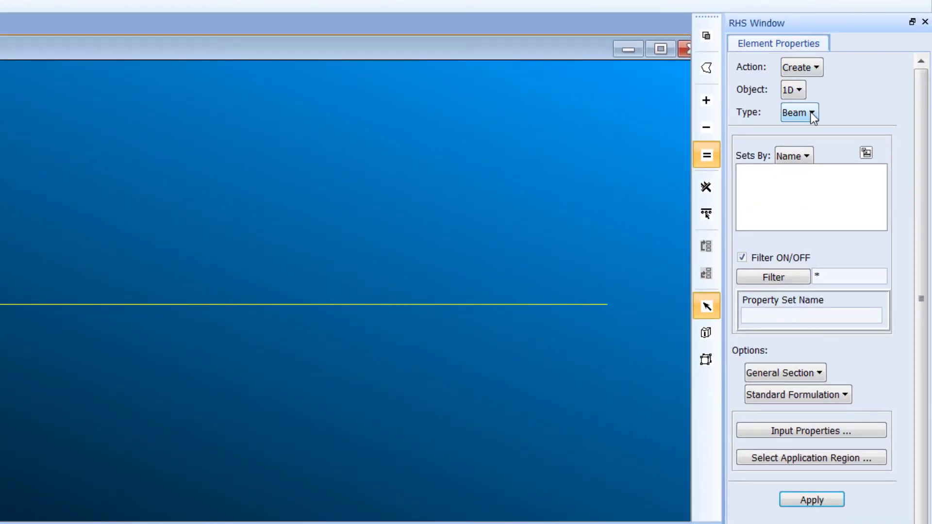
click(808, 314)
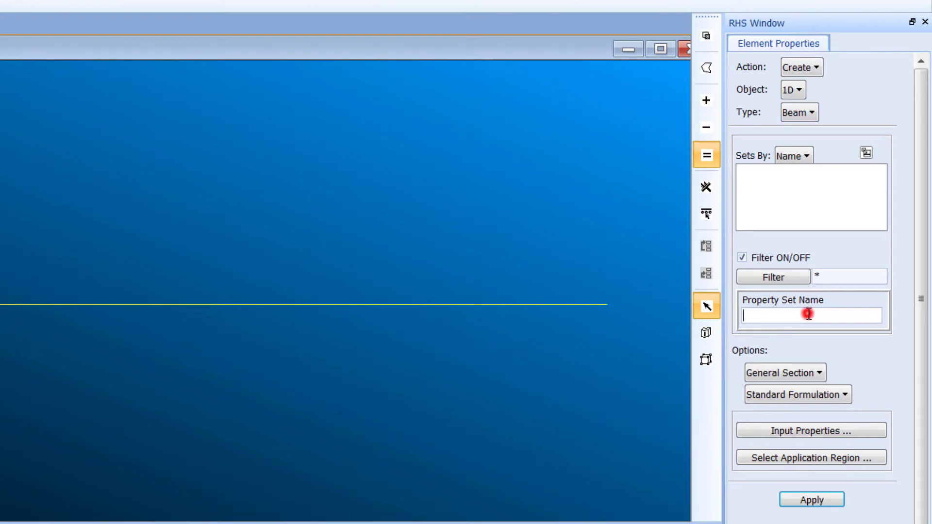
text(beam)
click(829, 430)
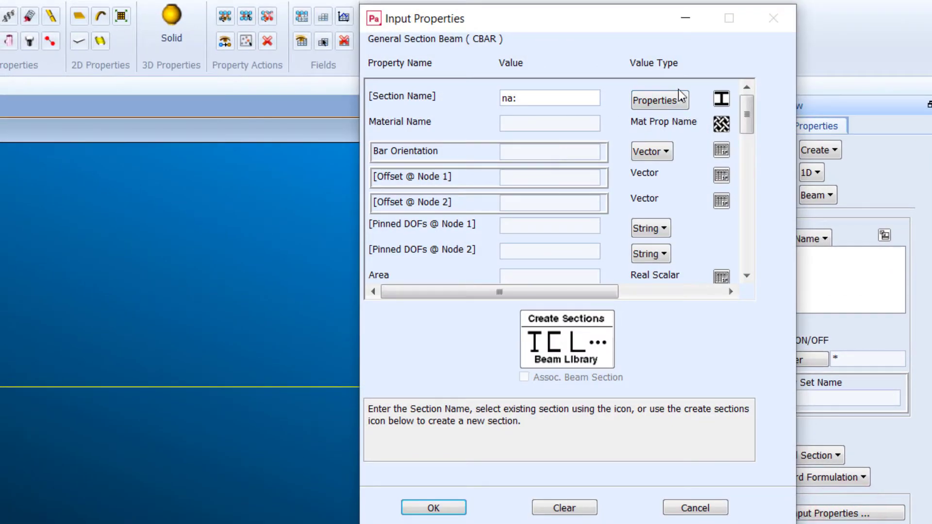
click(721, 98)
click(670, 100)
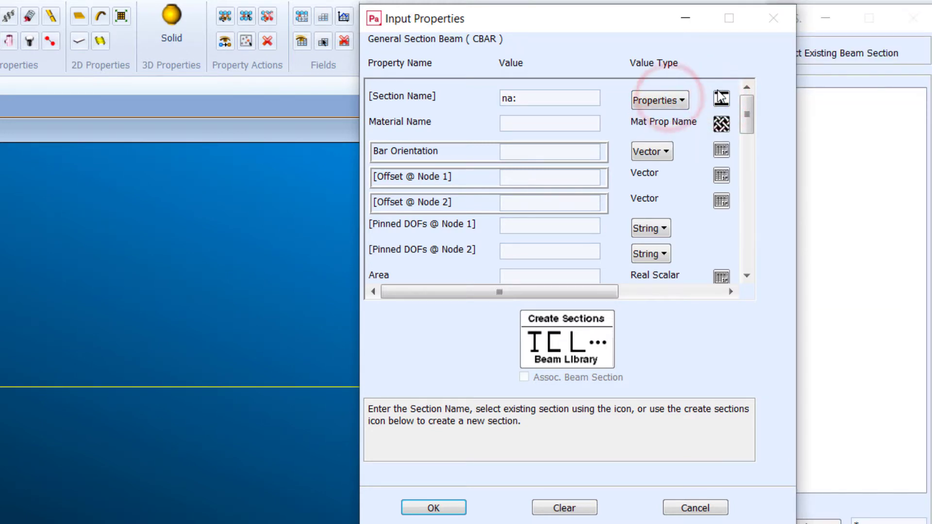
click(722, 98)
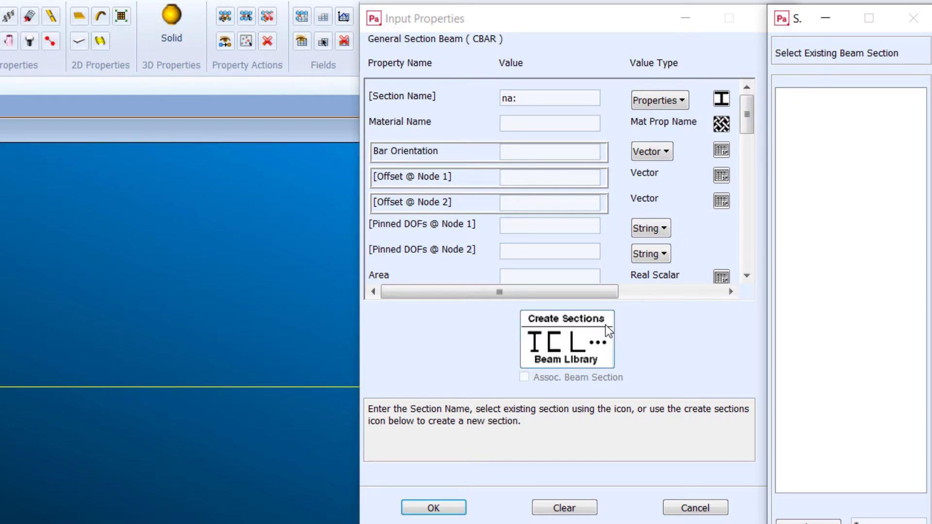
click(581, 345)
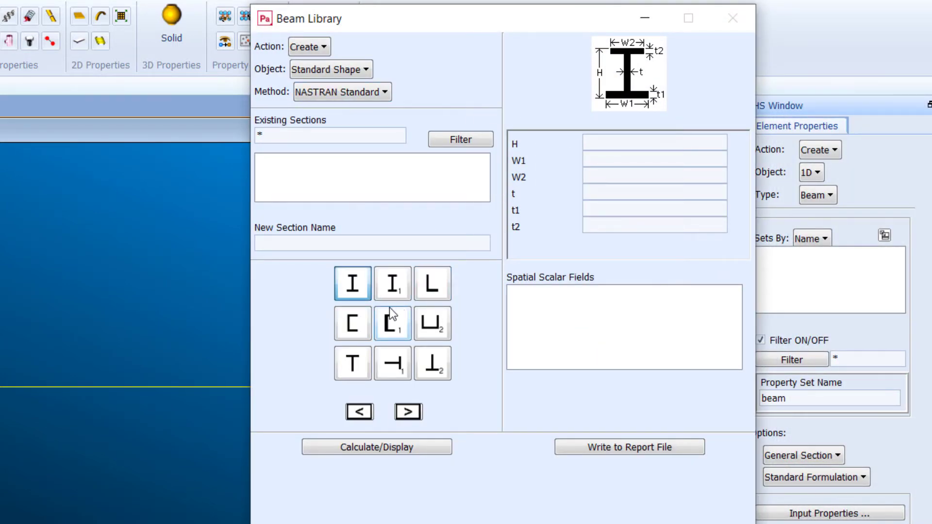
- Define a solid rectangular section named square with W 50 and H 50
click(408, 413)
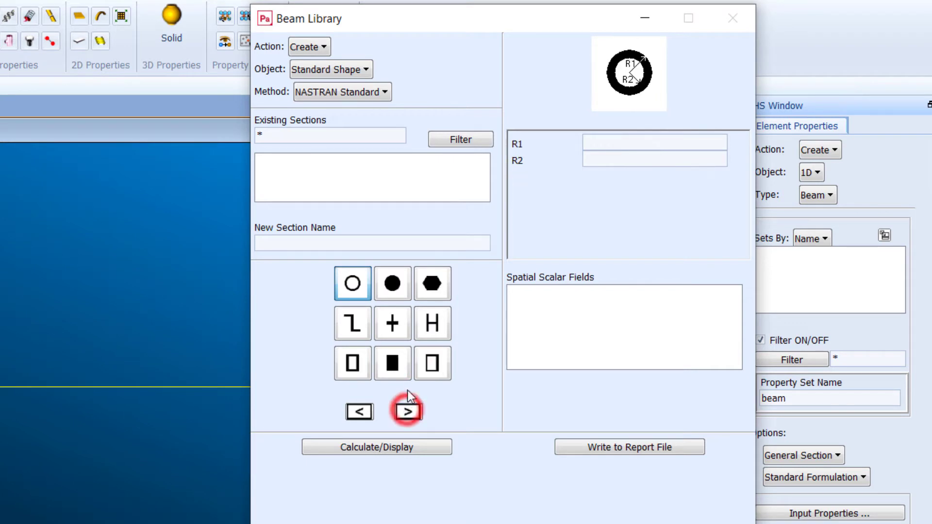
click(393, 364)
click(591, 145)
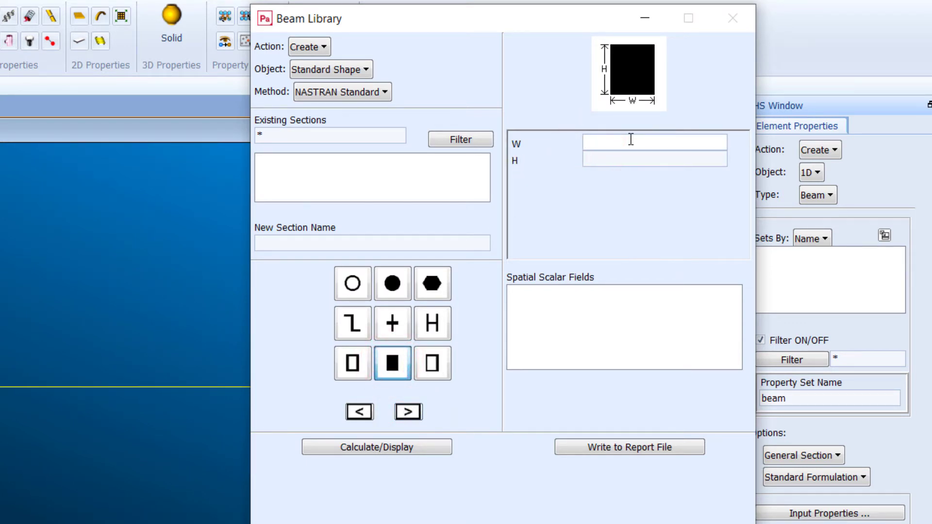
text(50)
click(635, 162)
text(50)
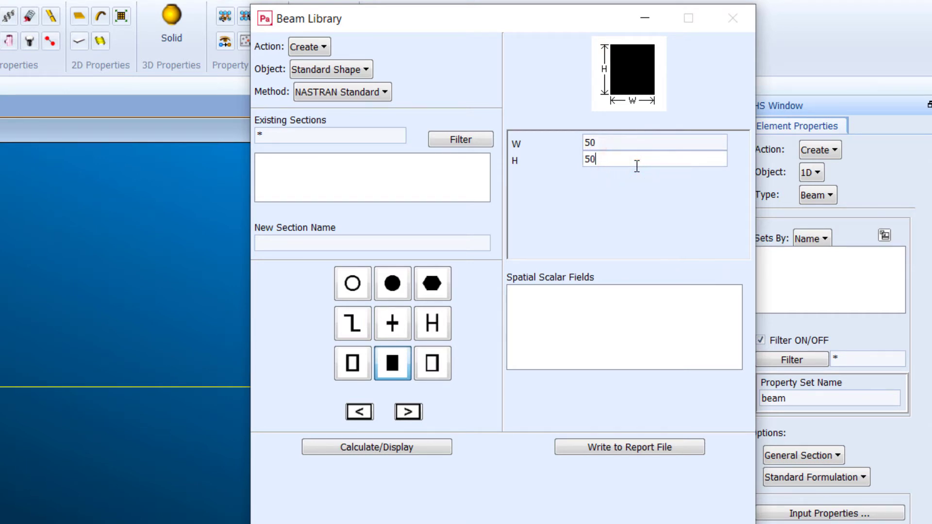
click(392, 240)
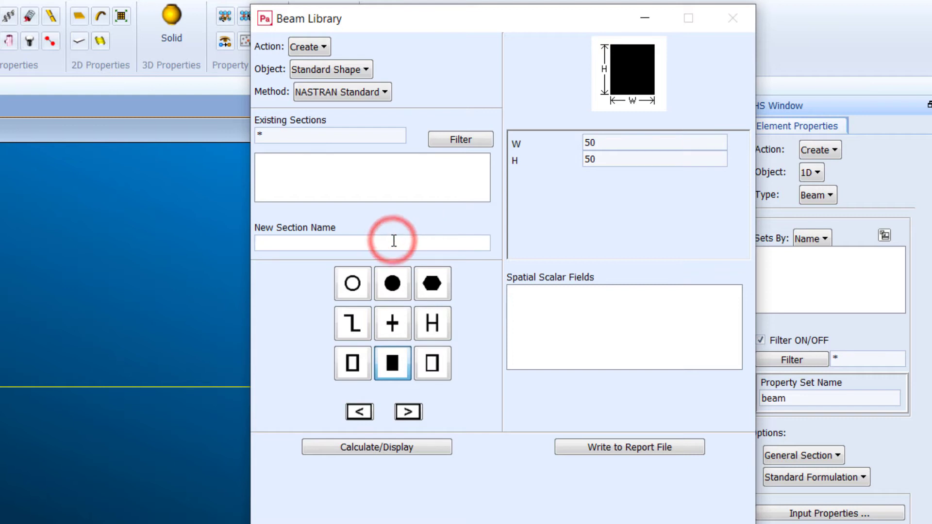
text(squ)
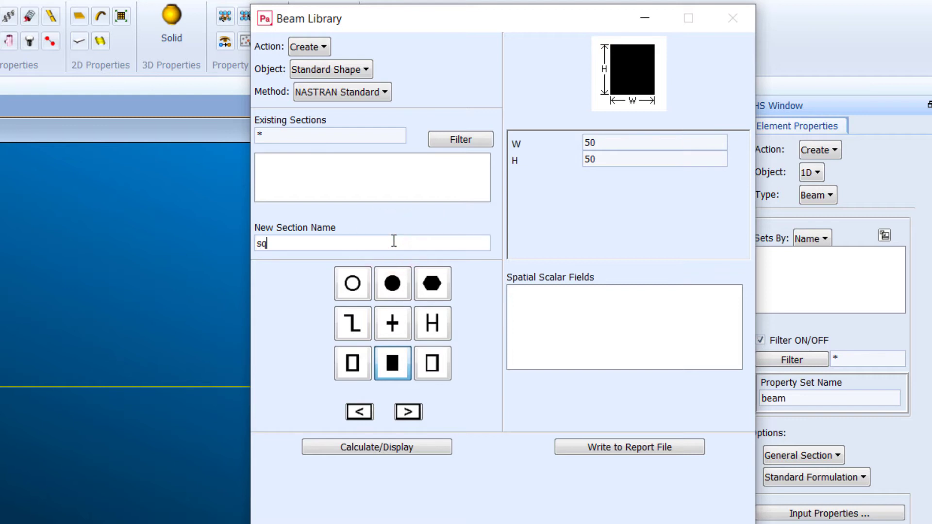
text(are)
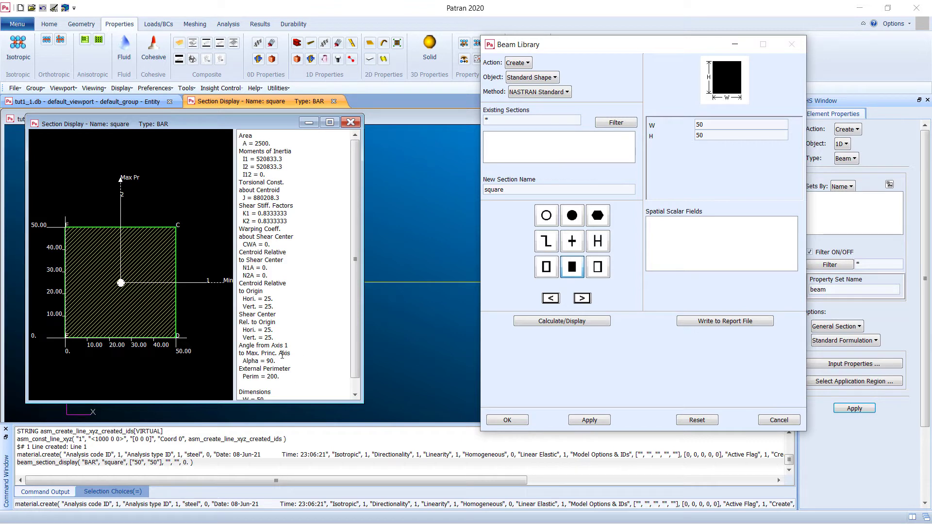
- Create the square section, overwriting the existing one, and return to input properties
click(350, 122)
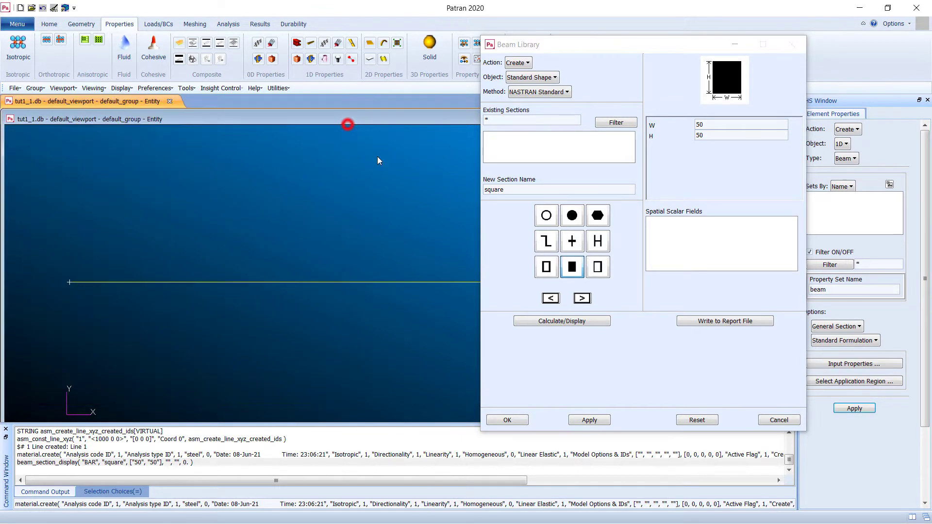
click(591, 420)
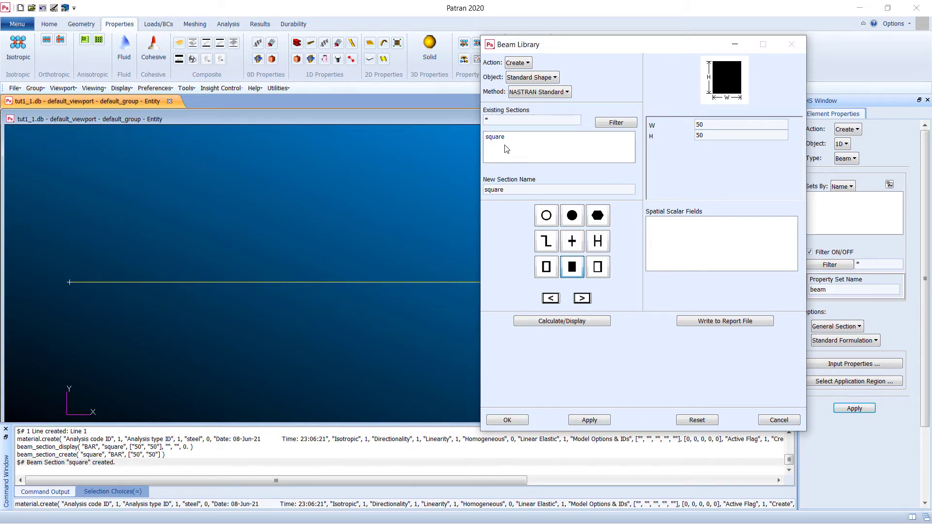
click(583, 420)
click(540, 304)
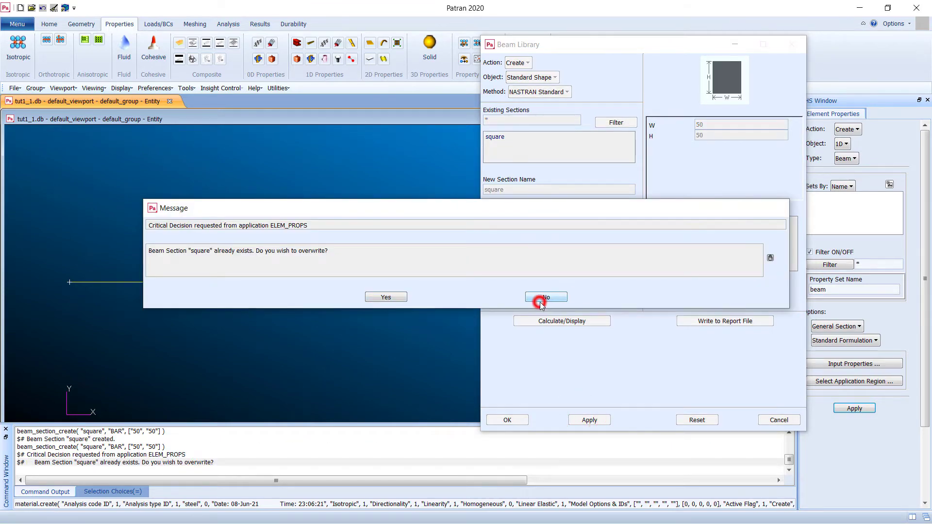
click(508, 419)
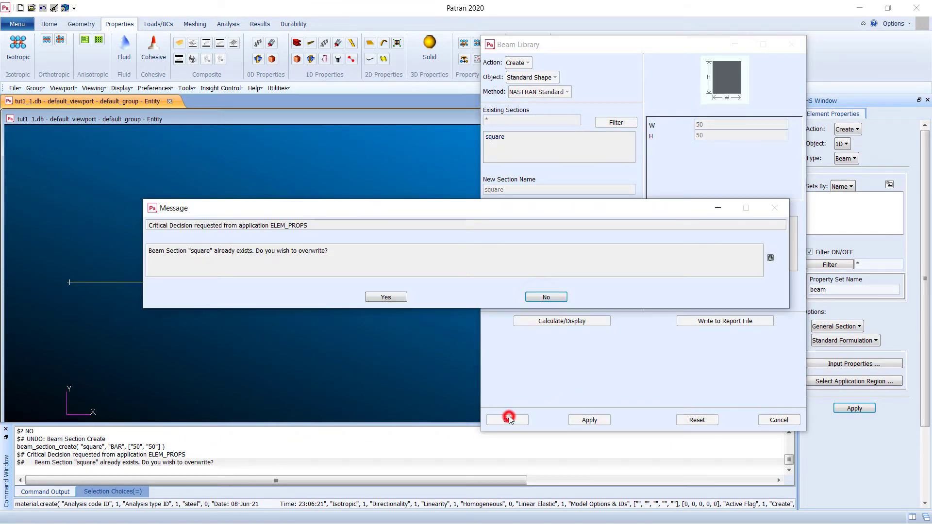
click(385, 298)
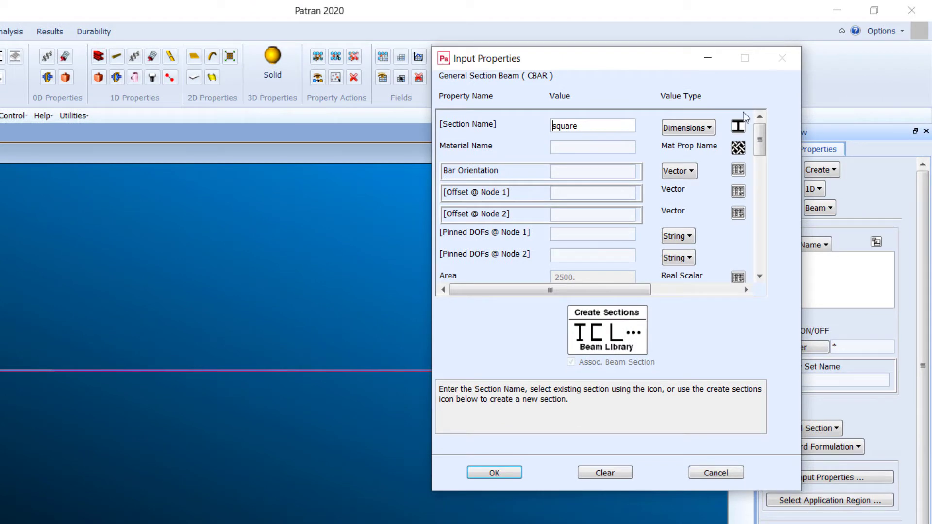
- Give the beam properties section square, material steel and orientation <0 0 1>
click(738, 125)
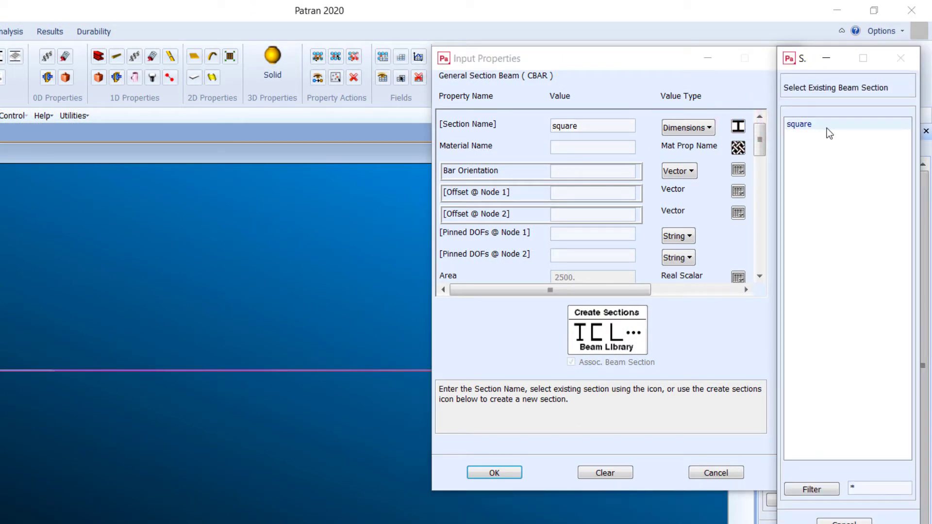
double_click(826, 125)
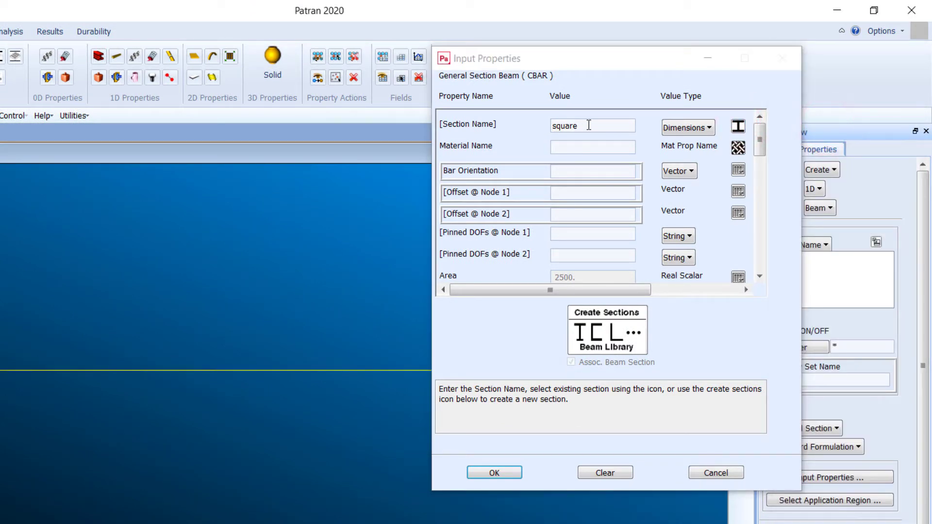
click(589, 127)
click(739, 125)
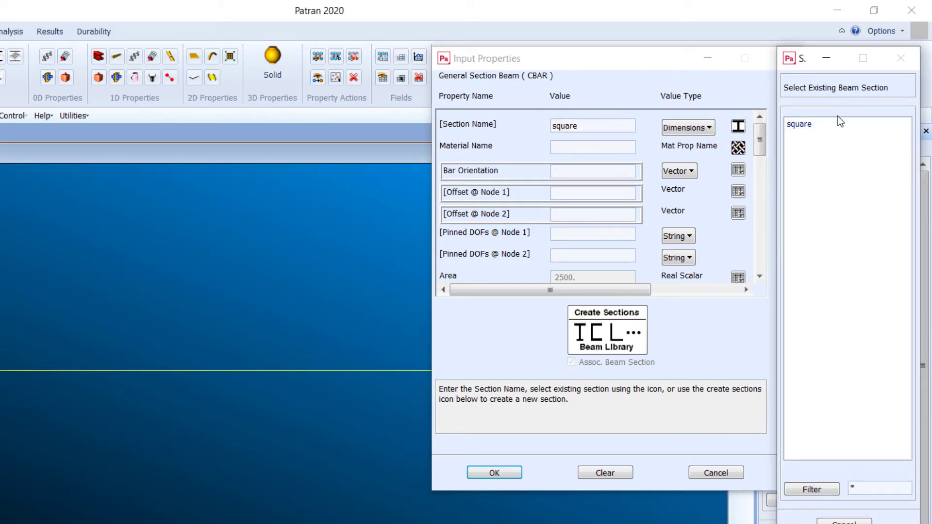
double_click(823, 127)
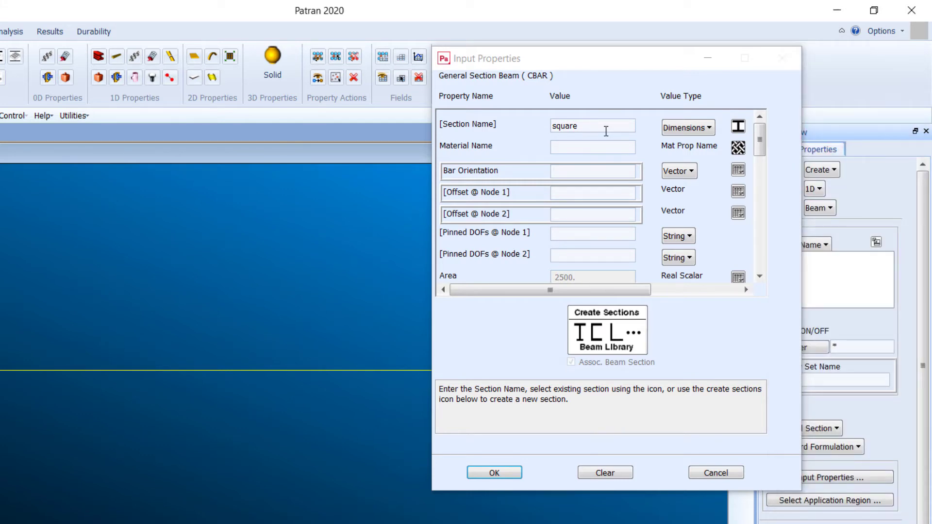
click(605, 143)
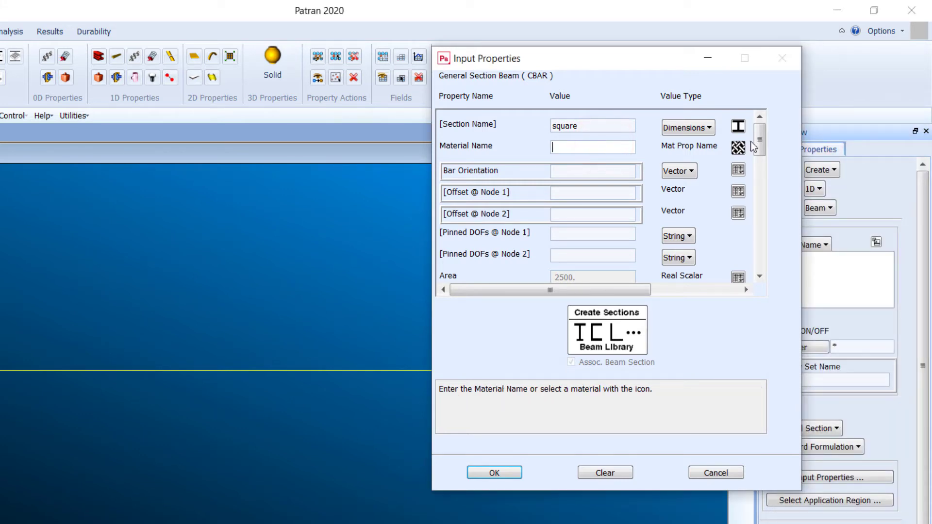
click(738, 147)
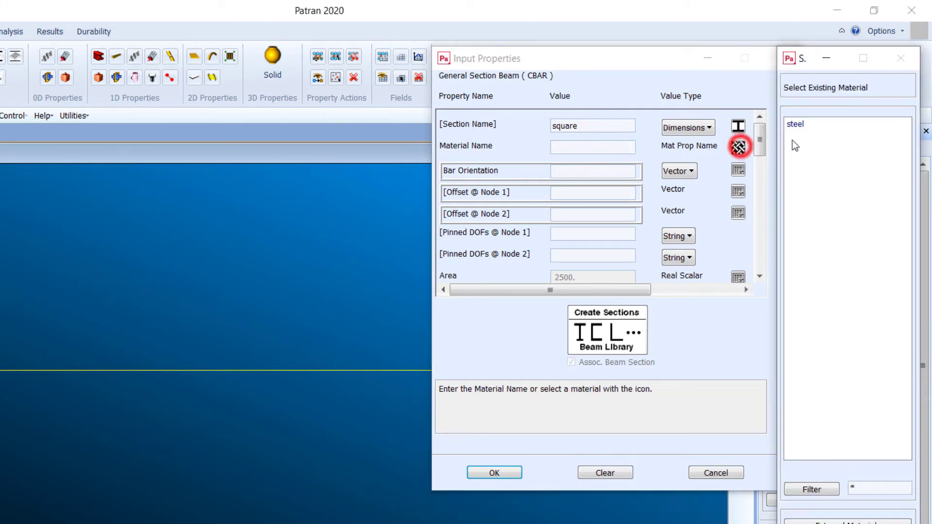
double_click(817, 128)
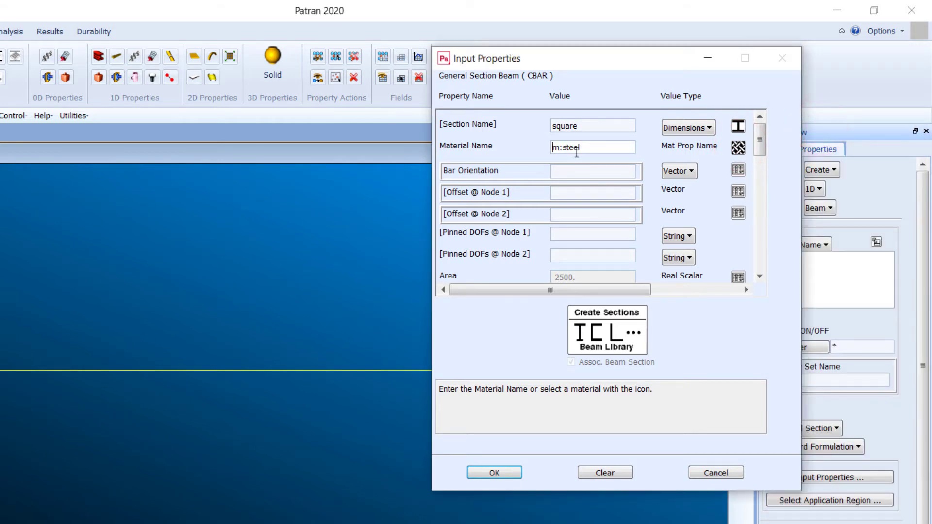
click(577, 172)
text(< 0 0 1>)
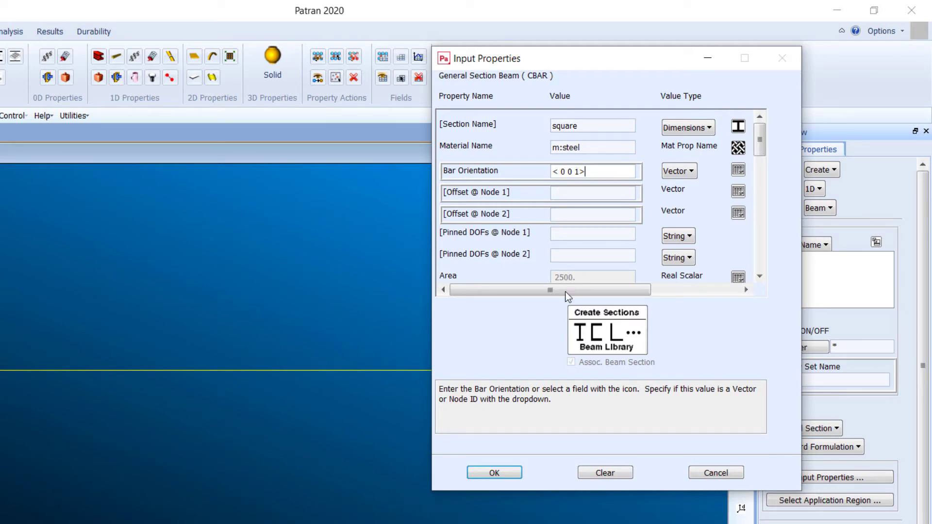
click(495, 473)
- Apply the beam property set to Curve 1
click(800, 500)
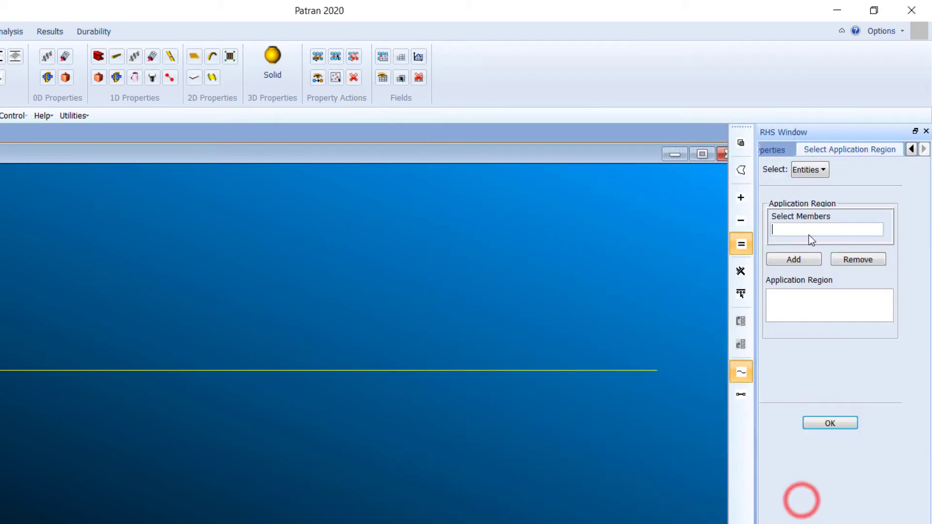
click(535, 369)
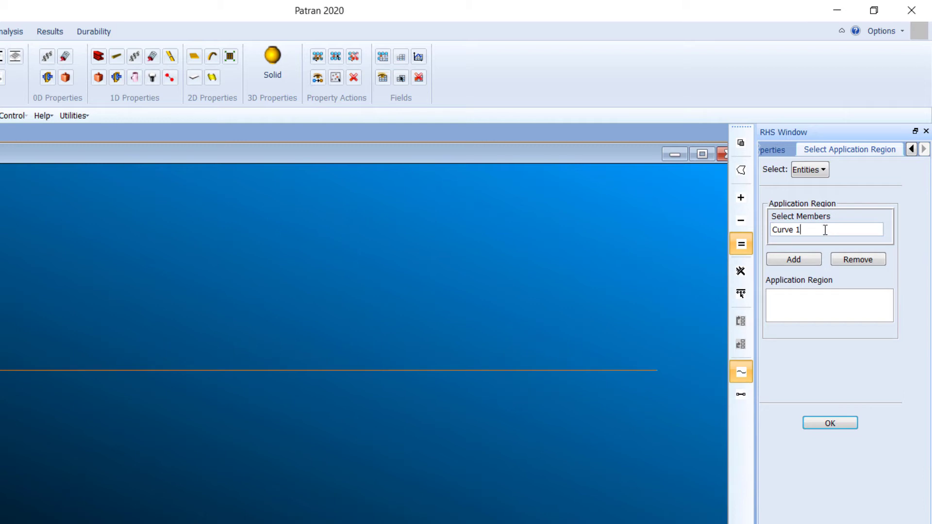
click(801, 260)
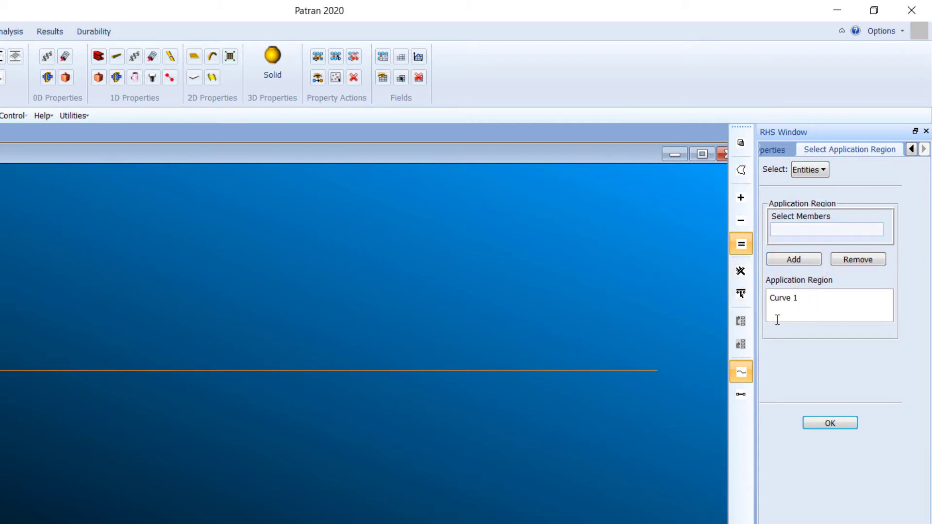
click(815, 420)
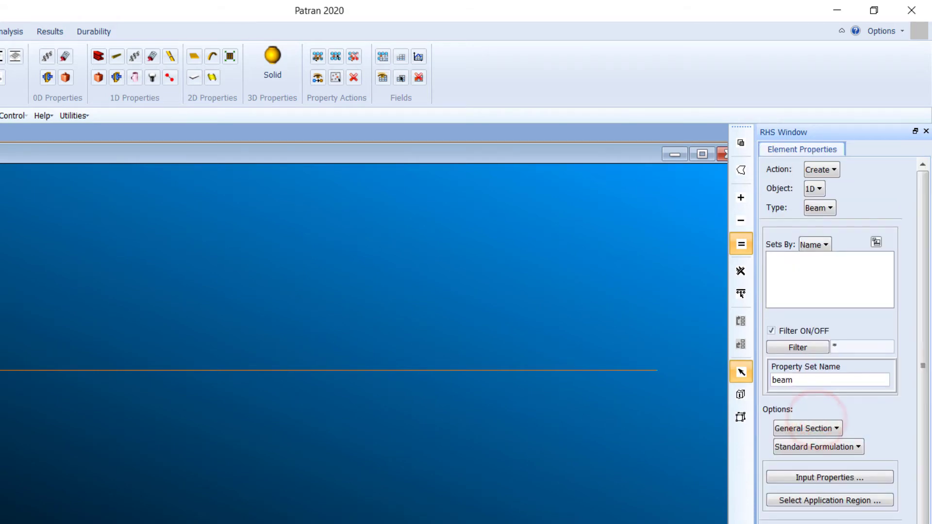
click(839, 523)
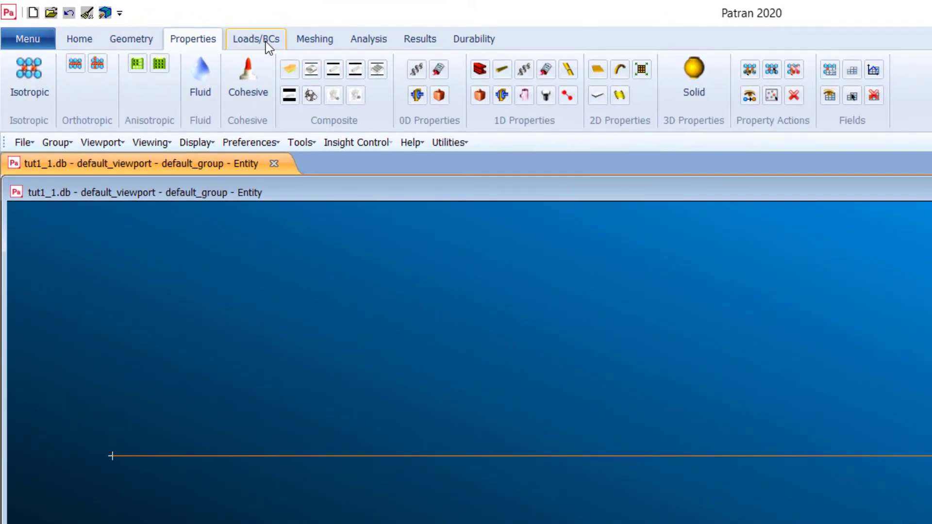
- Define displacement constraint fixall with zero translations <0,0,0> and zero rotations <0,0,0>
click(266, 42)
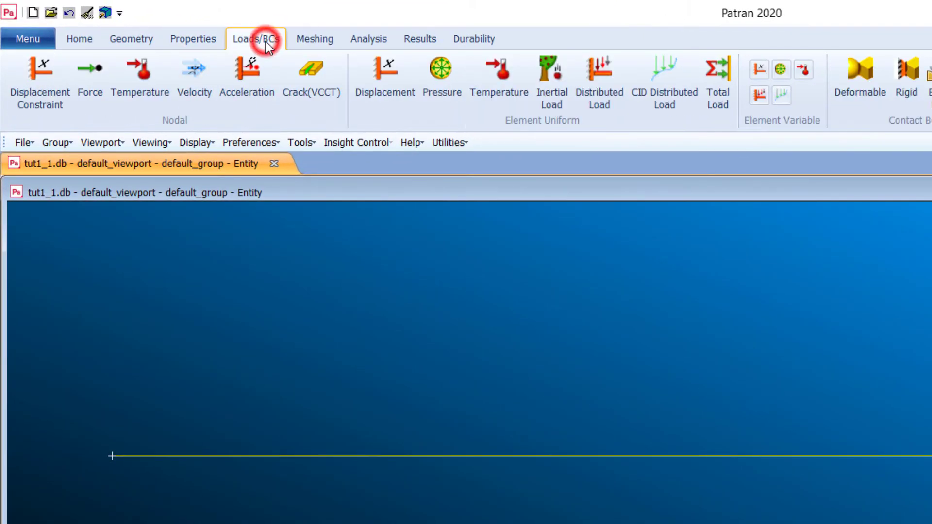
click(53, 95)
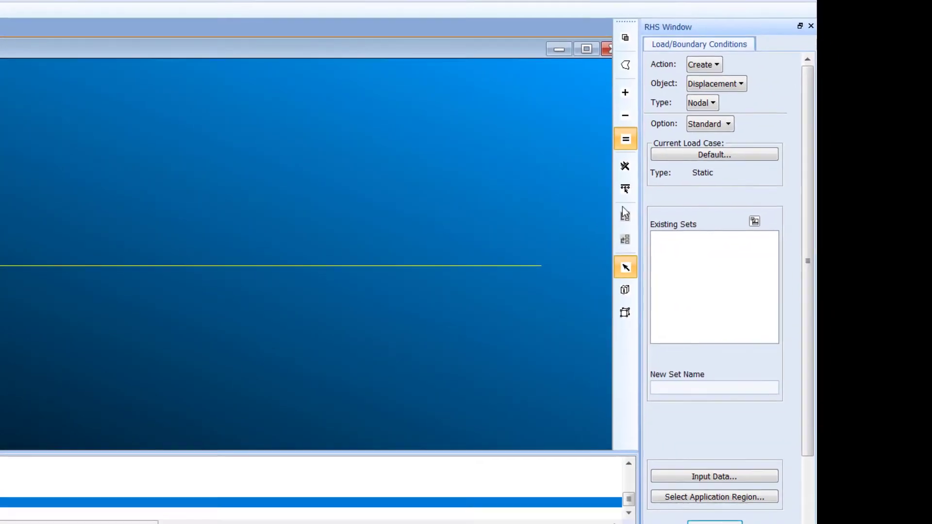
click(699, 385)
text(fixall)
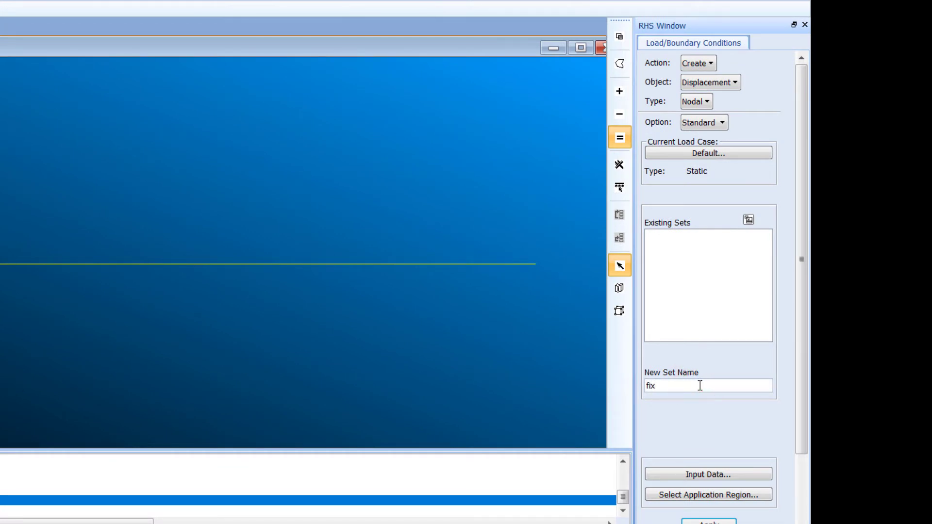
click(702, 475)
click(523, 30)
text(0,0,0   >)
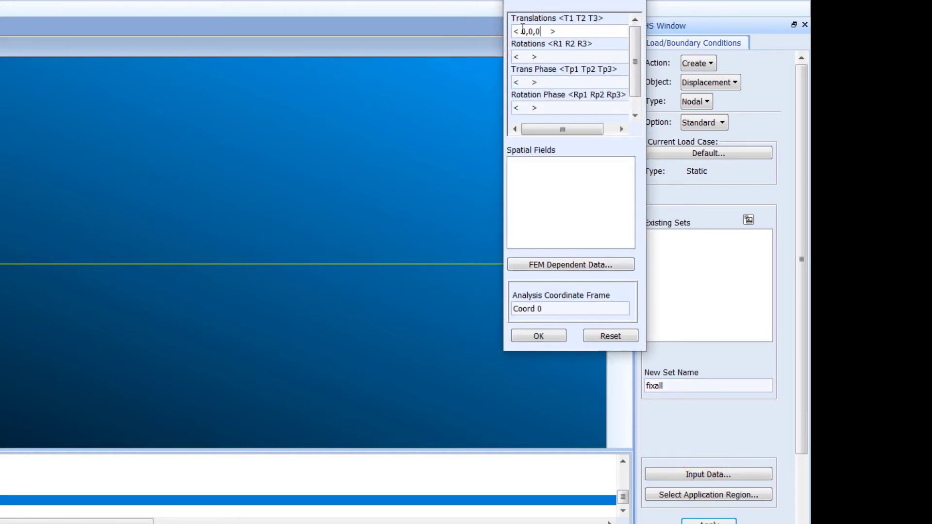
click(521, 59)
text(0,0)
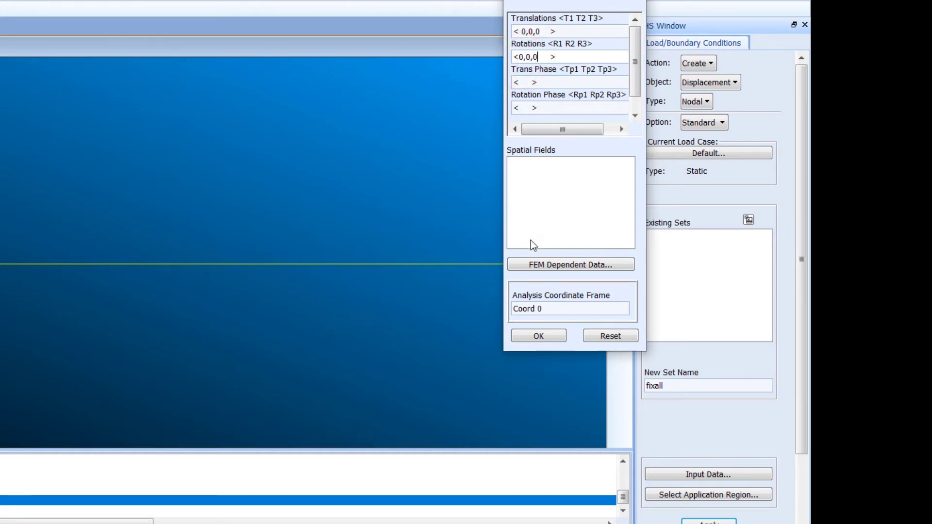
click(531, 337)
- Apply fixall to Point 1 at the beam's left end
click(670, 493)
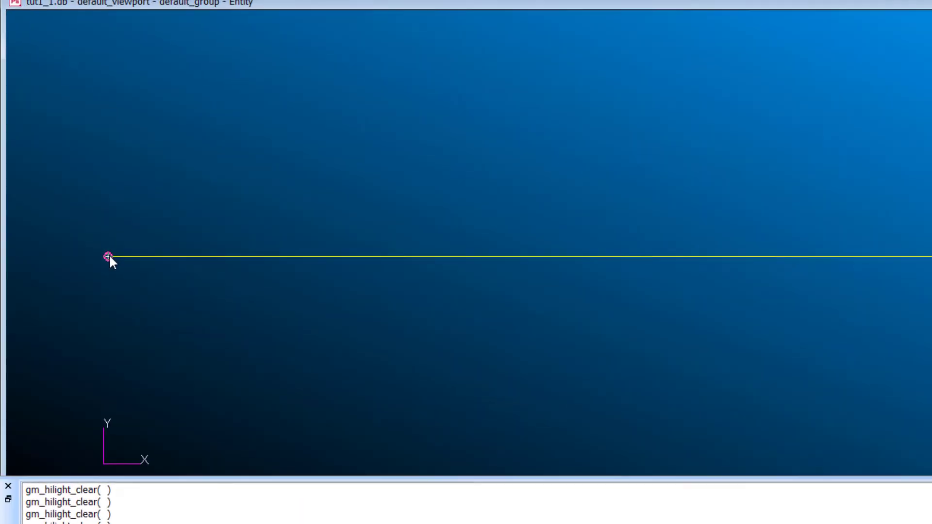
click(109, 257)
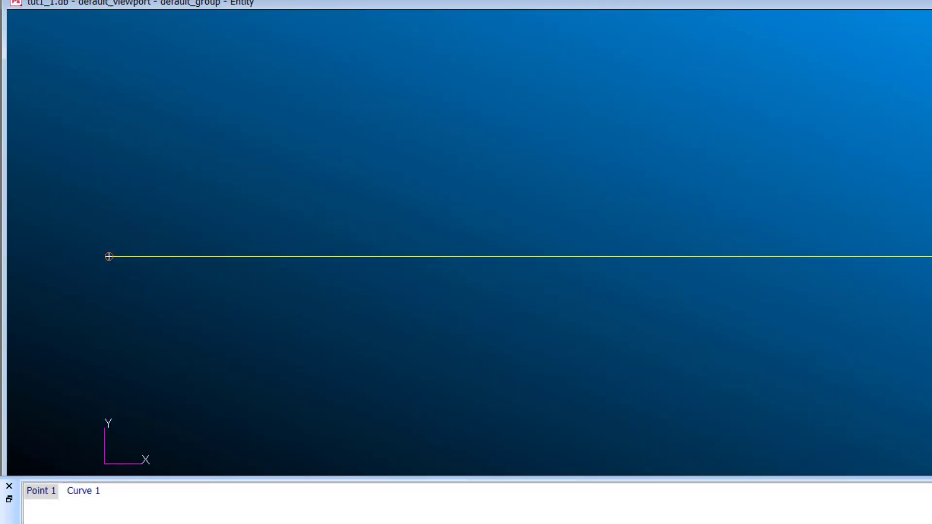
click(111, 255)
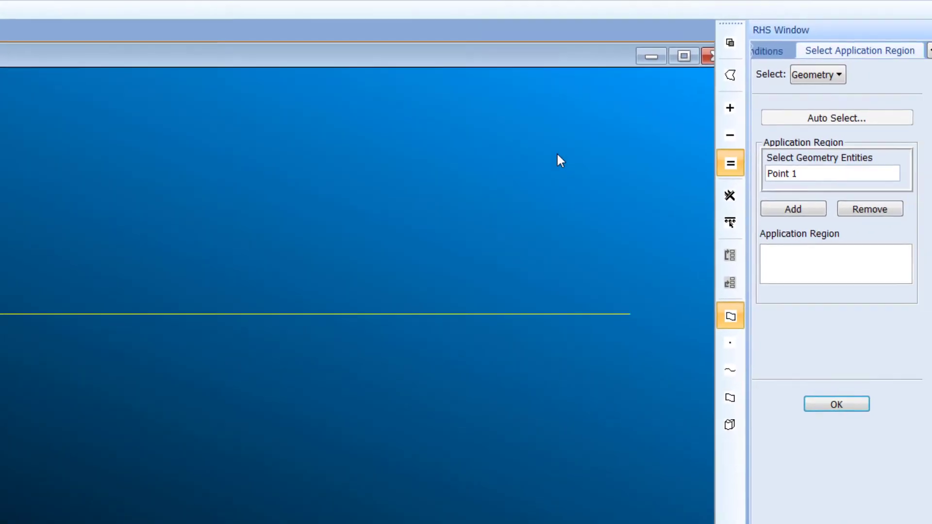
click(735, 215)
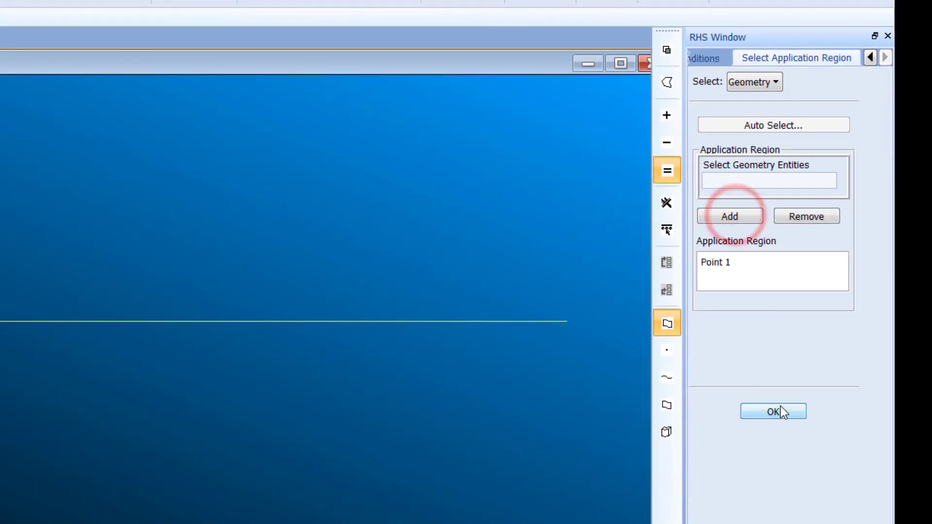
click(765, 409)
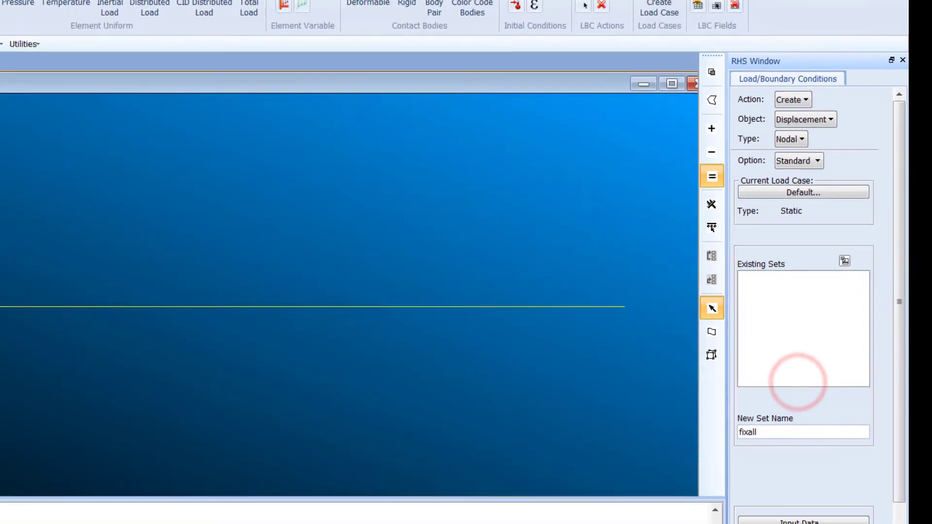
click(862, 482)
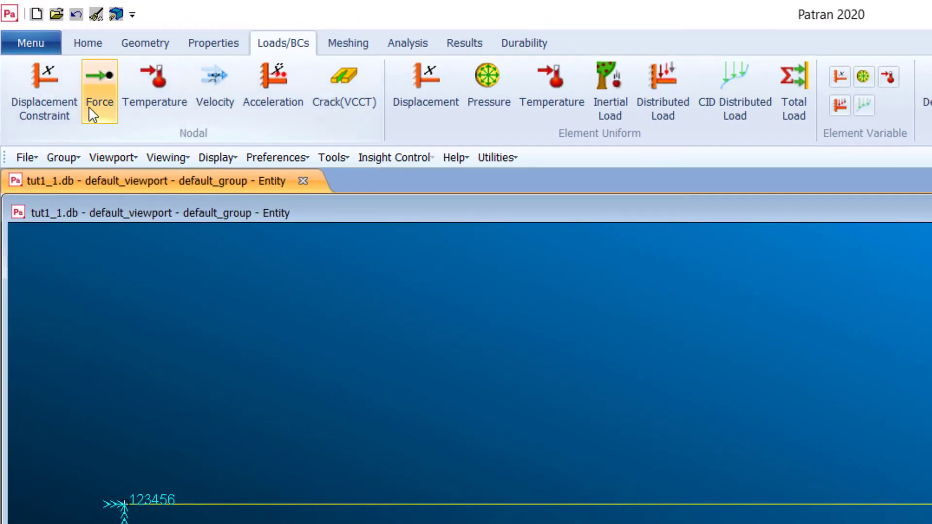
click(89, 106)
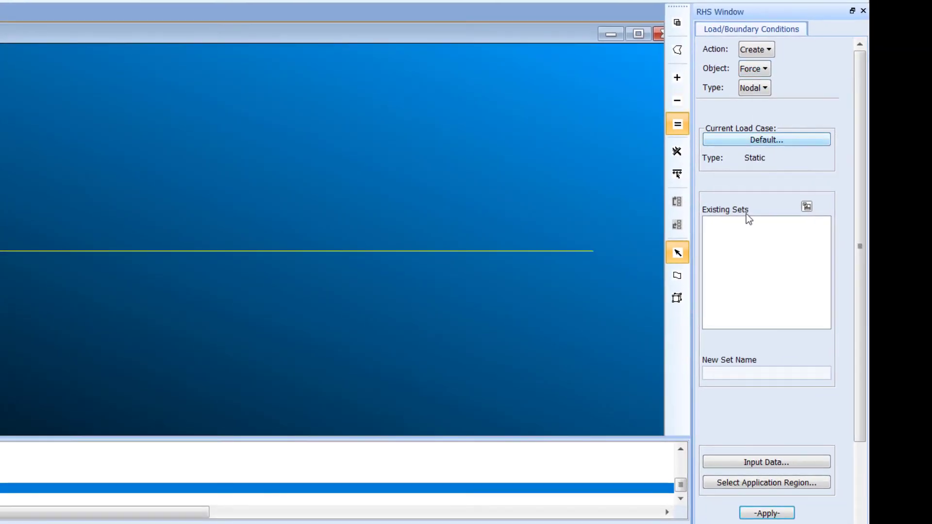
- Define a nodal force set named force with -1000 in the Y direction
click(727, 370)
text(force)
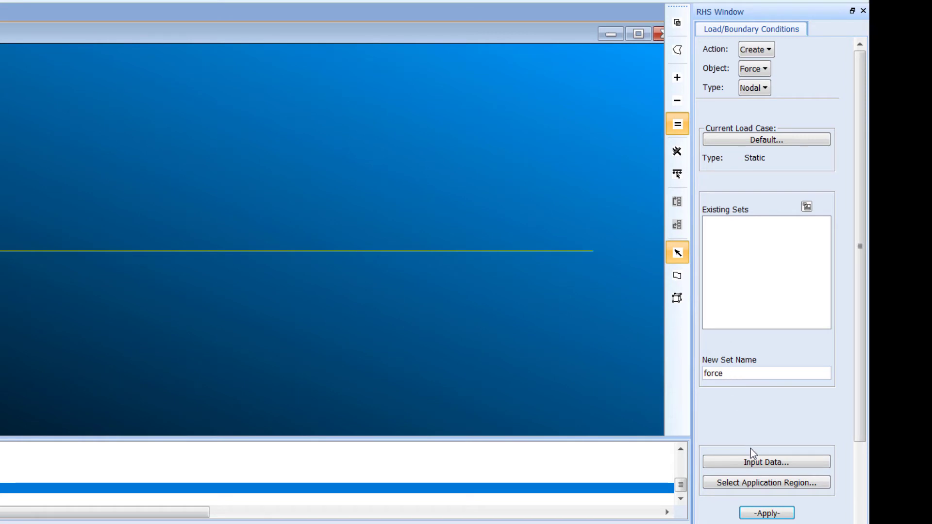
click(752, 461)
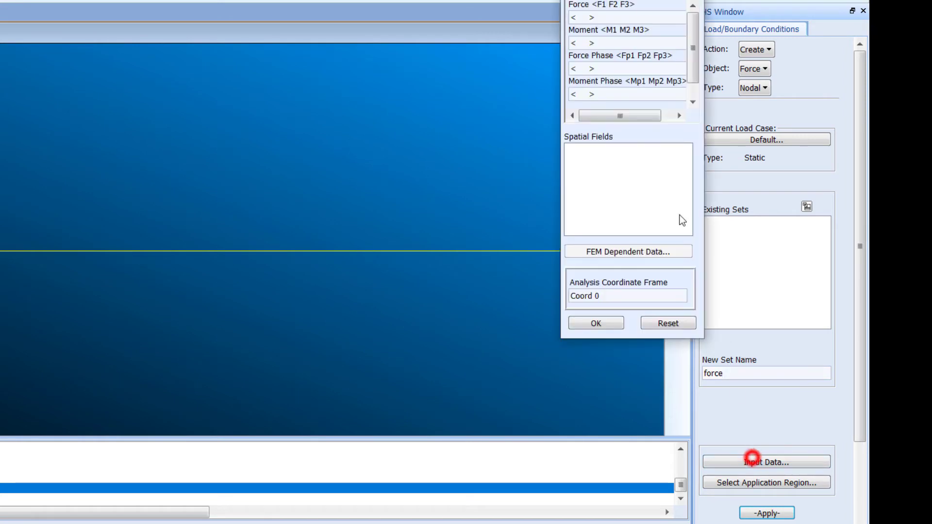
click(578, 18)
text(,-1000,)
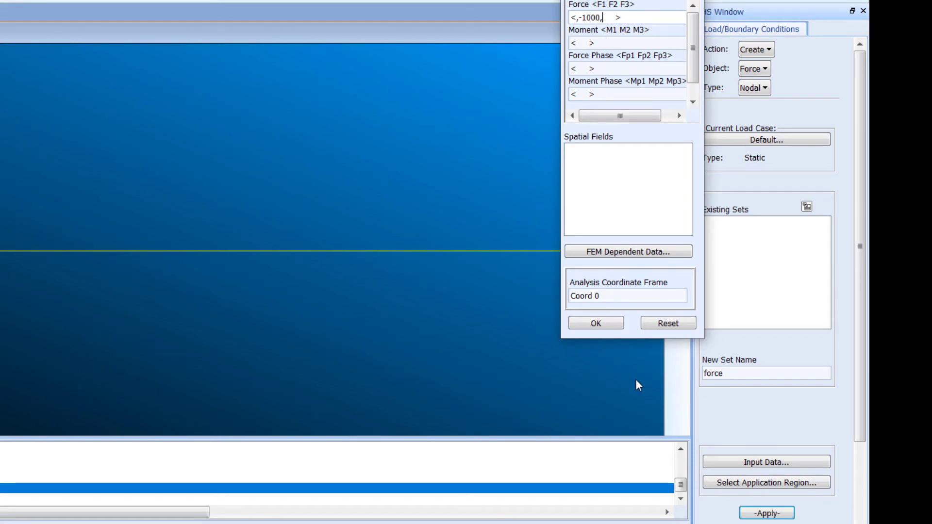
click(601, 323)
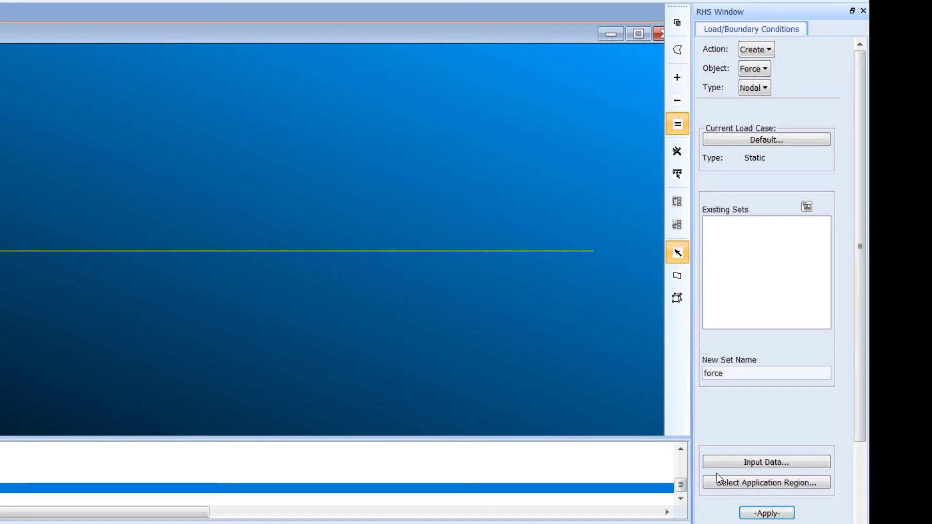
- Apply the force set to Point 2 at the beam's right end
click(731, 483)
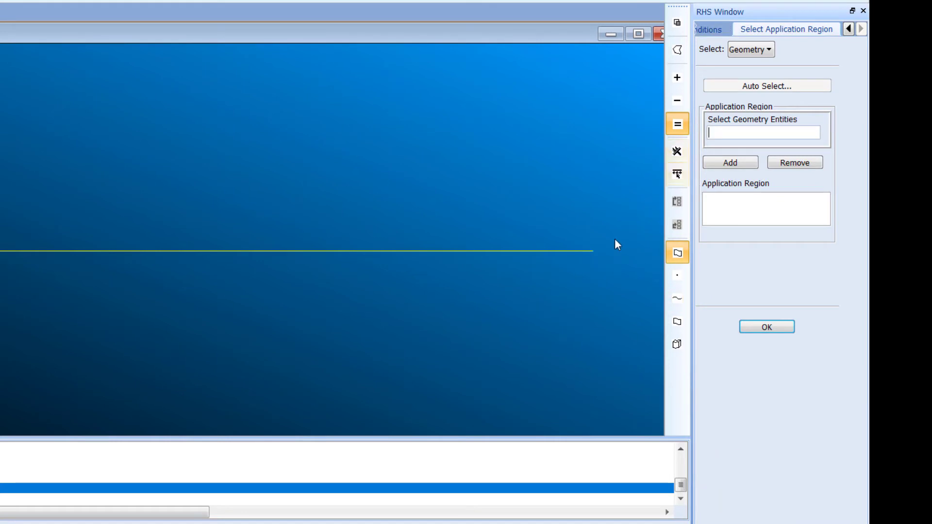
click(592, 251)
click(741, 161)
click(768, 327)
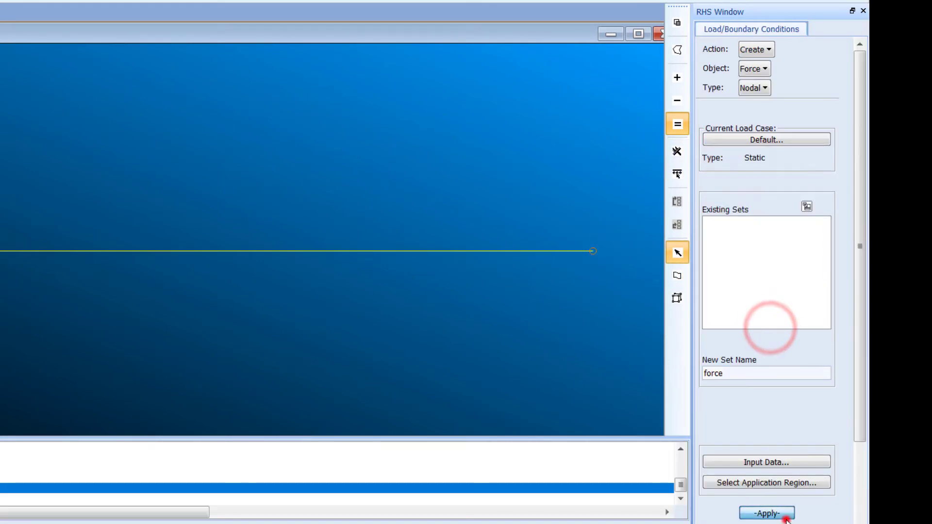
click(766, 513)
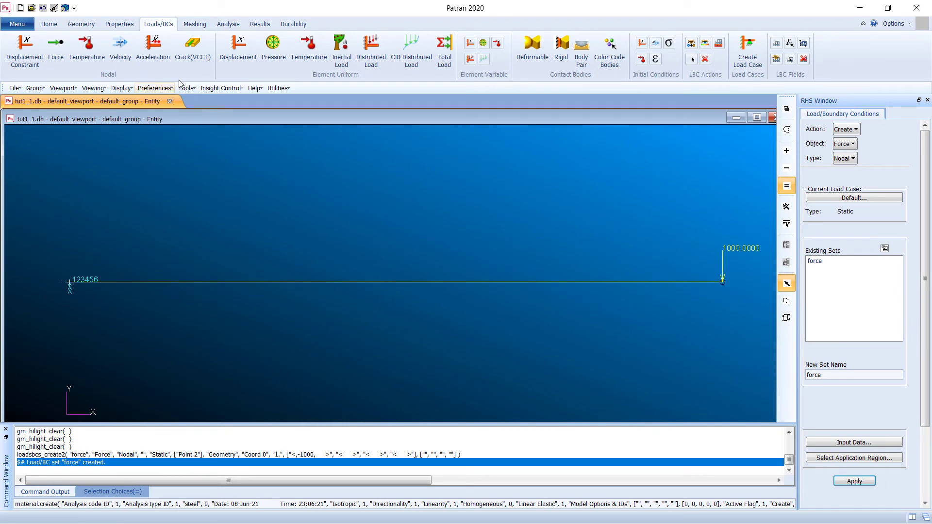
click(195, 24)
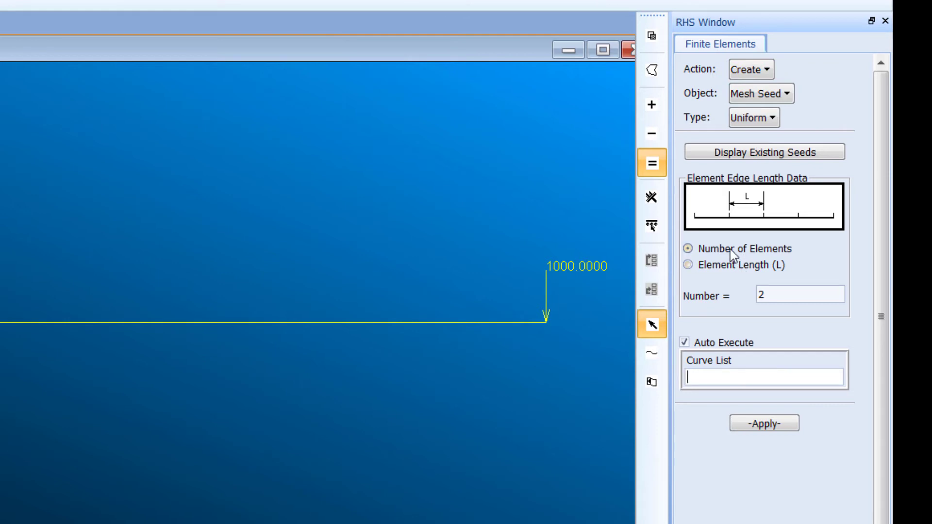
- Seed Curve 1 with 10 elements
click(800, 296)
key(shift+Home)
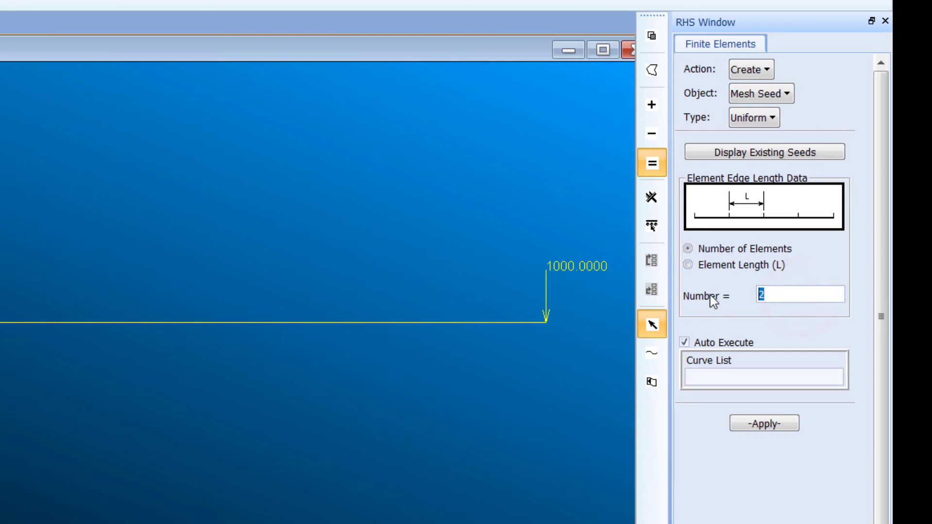
text(10)
click(724, 376)
click(259, 326)
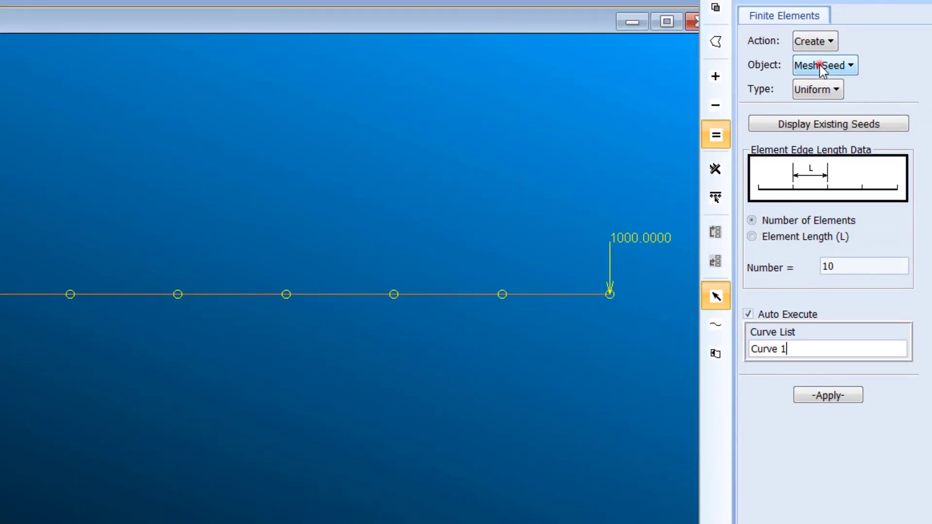
- Mesh Curve 1 into Bar2 beam elements with global edge length 100
click(820, 65)
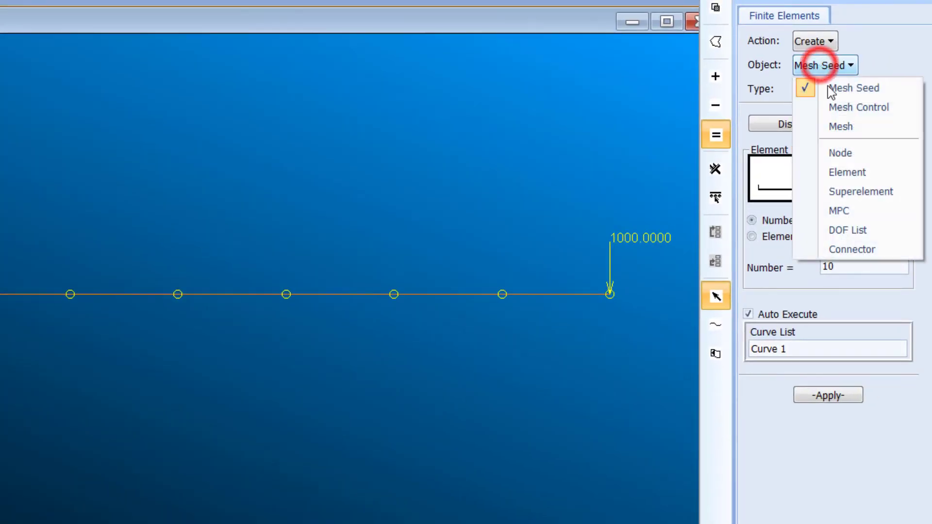
click(839, 129)
click(833, 87)
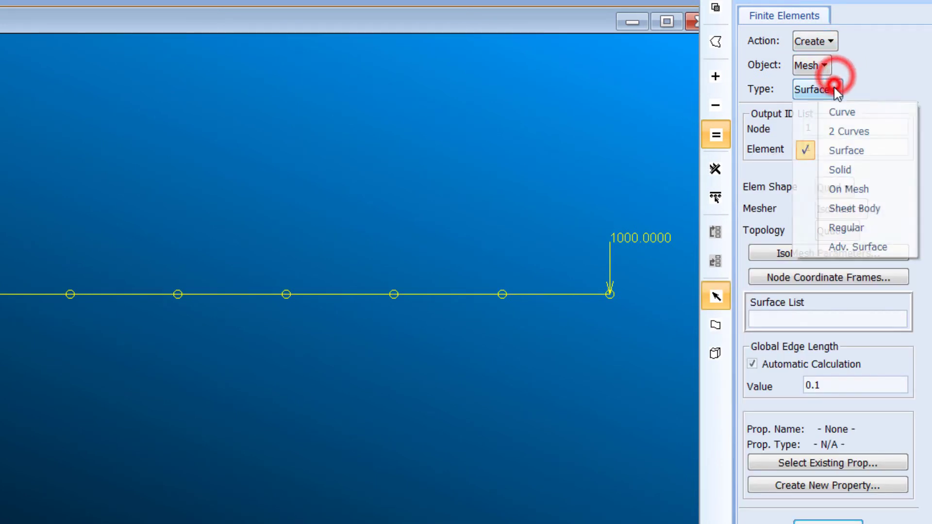
click(835, 119)
click(826, 250)
click(386, 293)
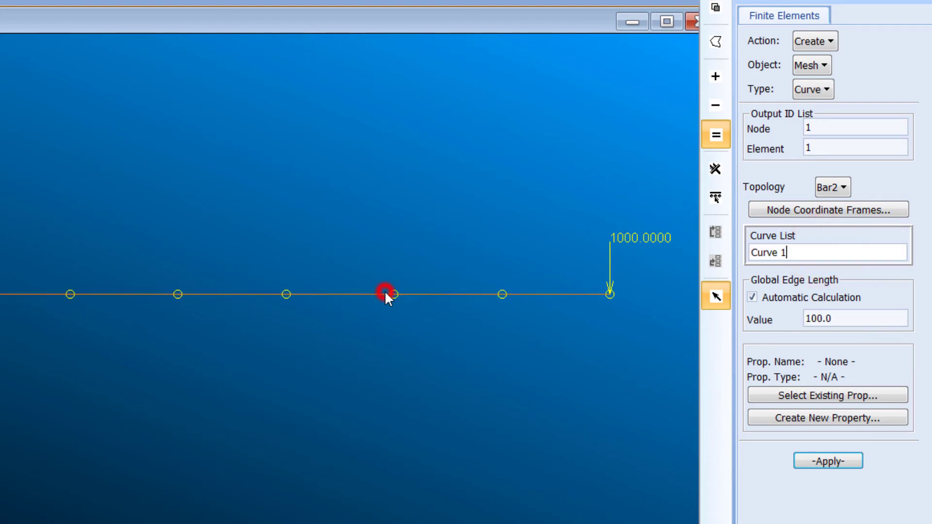
click(836, 463)
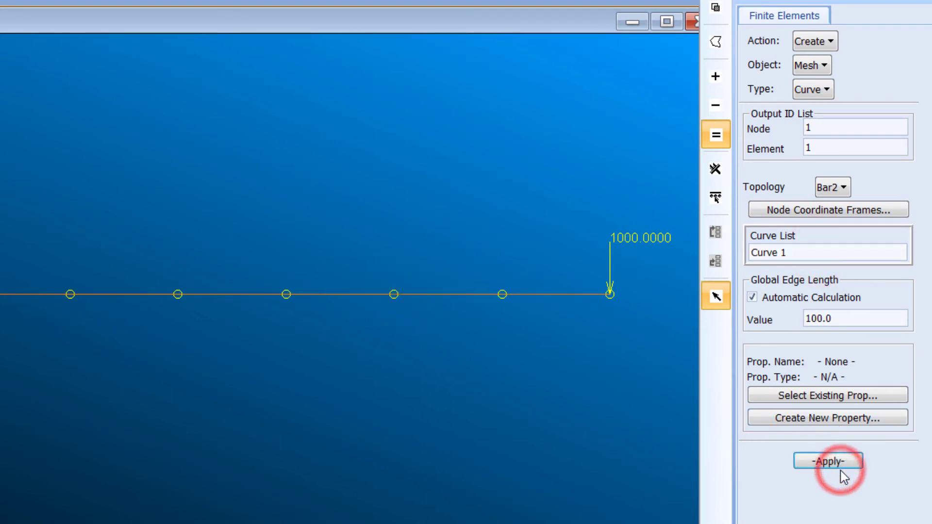
click(829, 462)
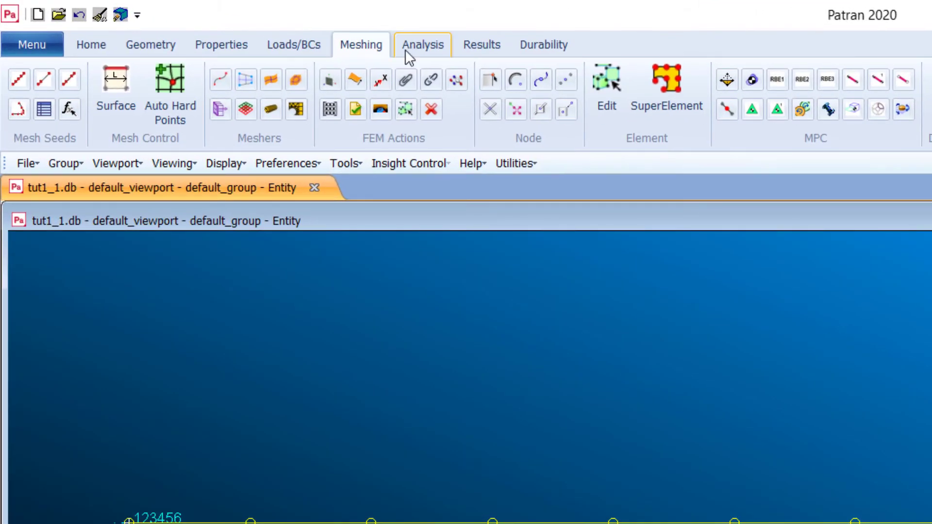
- Set the Nastran analysis solution type to LINEAR STATIC
click(405, 48)
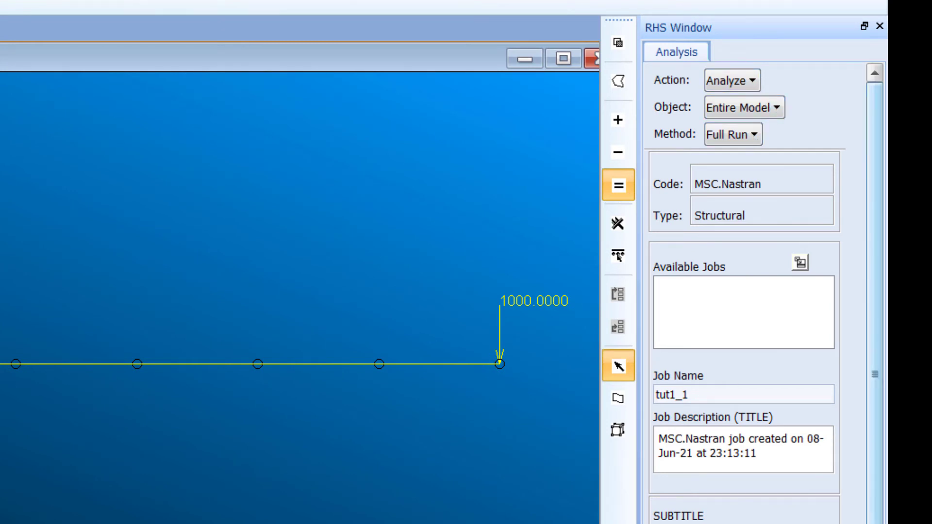
scroll(764, 291, down, 3)
click(718, 140)
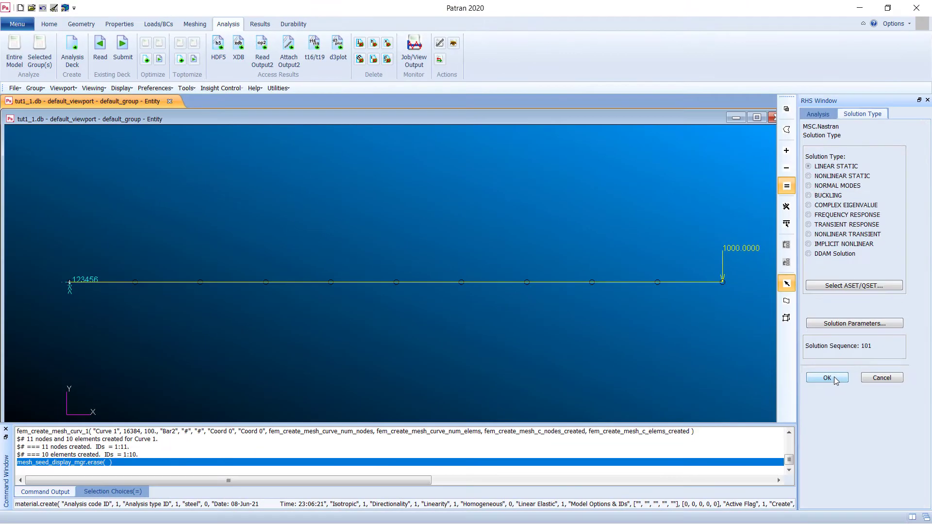
click(834, 376)
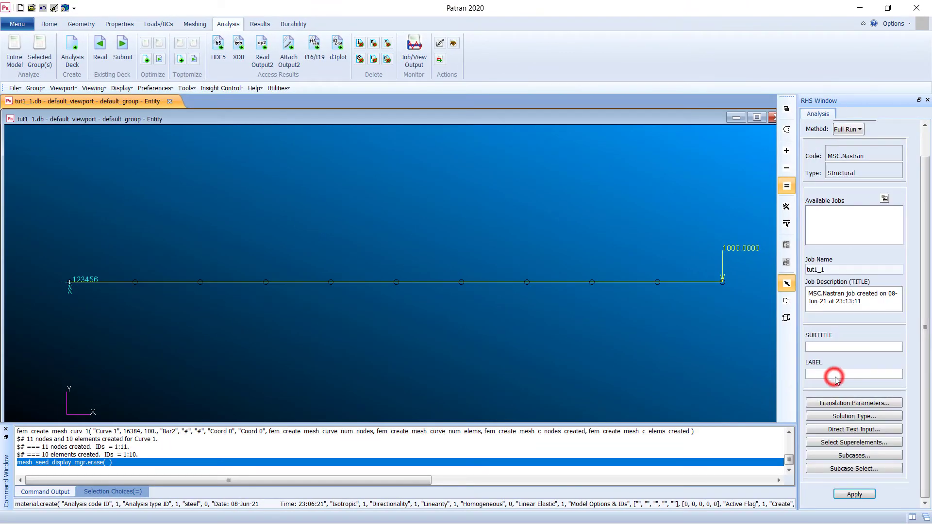
- Write only the analysis deck for job tut1_1, allowing its old files to be overwritten
click(862, 495)
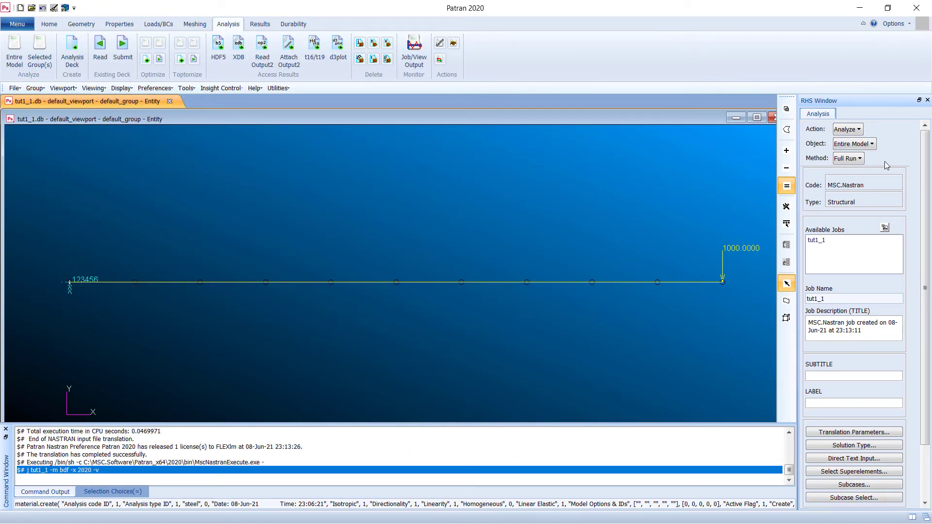
click(851, 158)
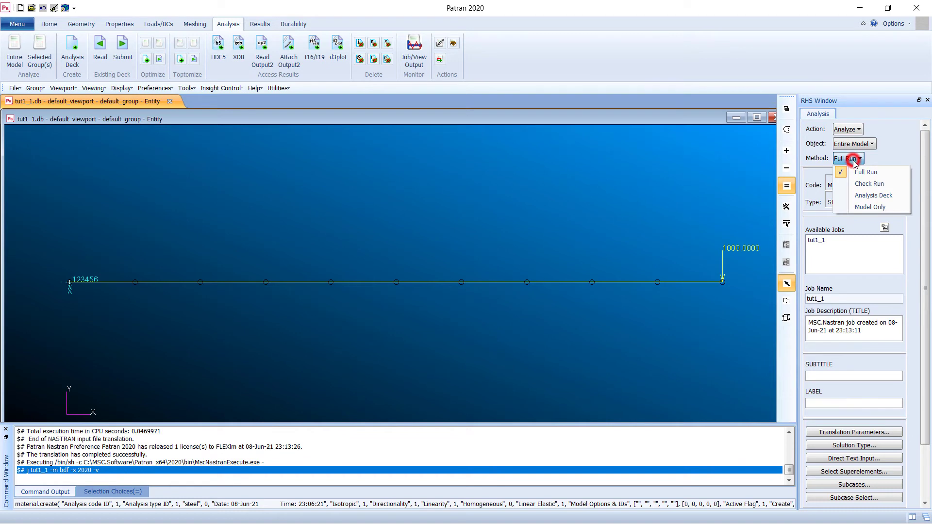
click(856, 194)
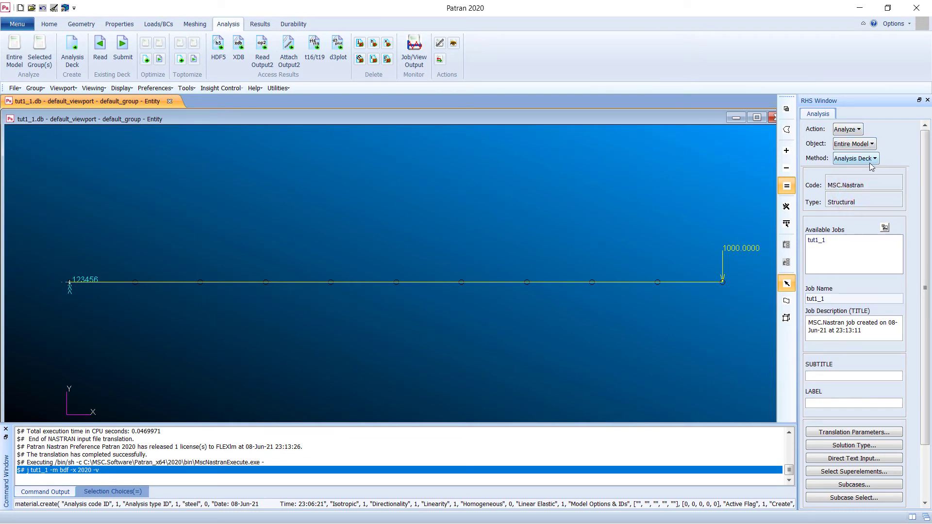
drag(927, 306, 927, 362)
click(854, 459)
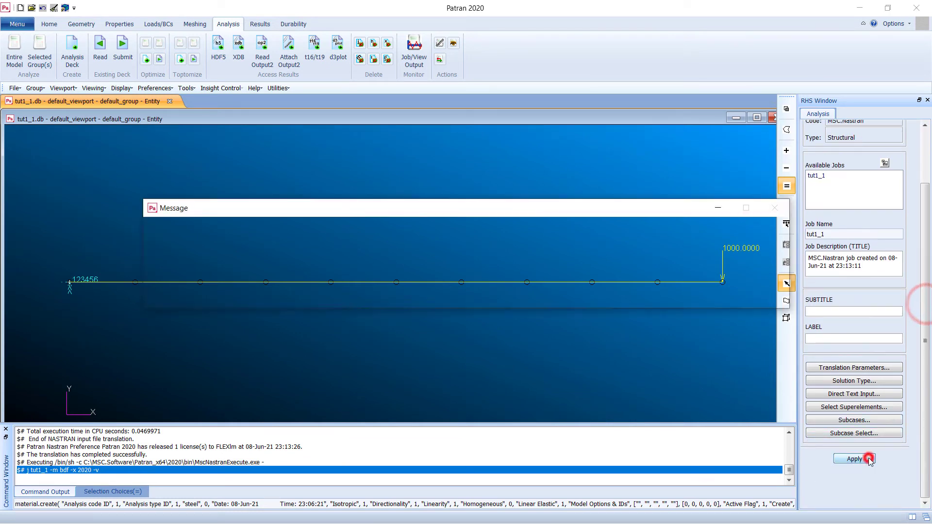
click(394, 297)
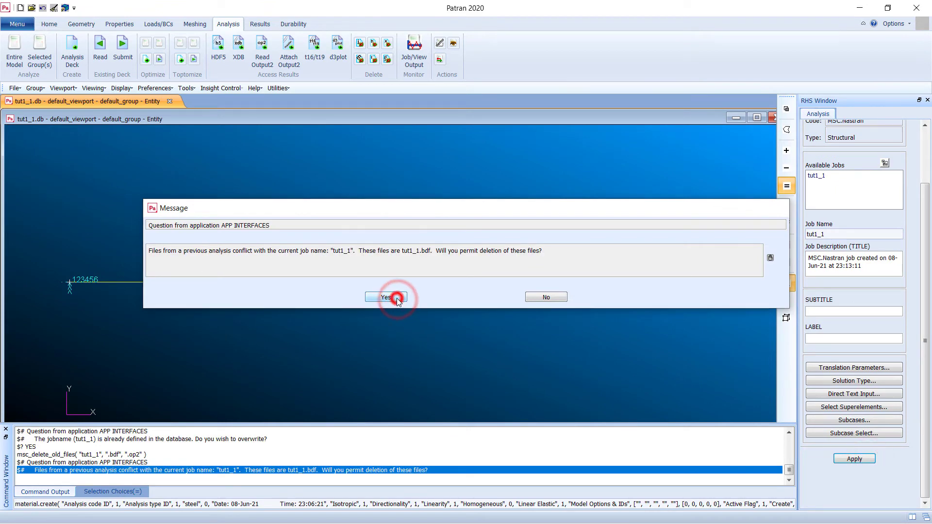
click(395, 298)
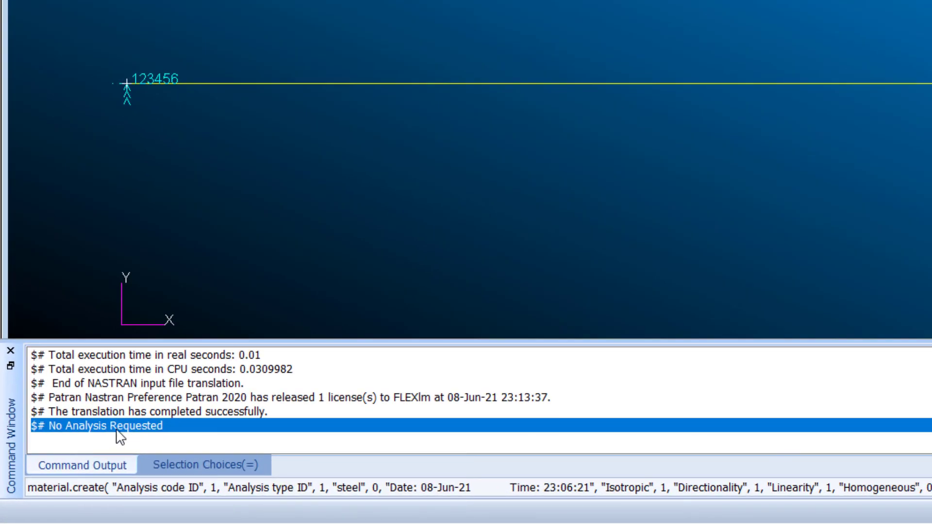
click(287, 411)
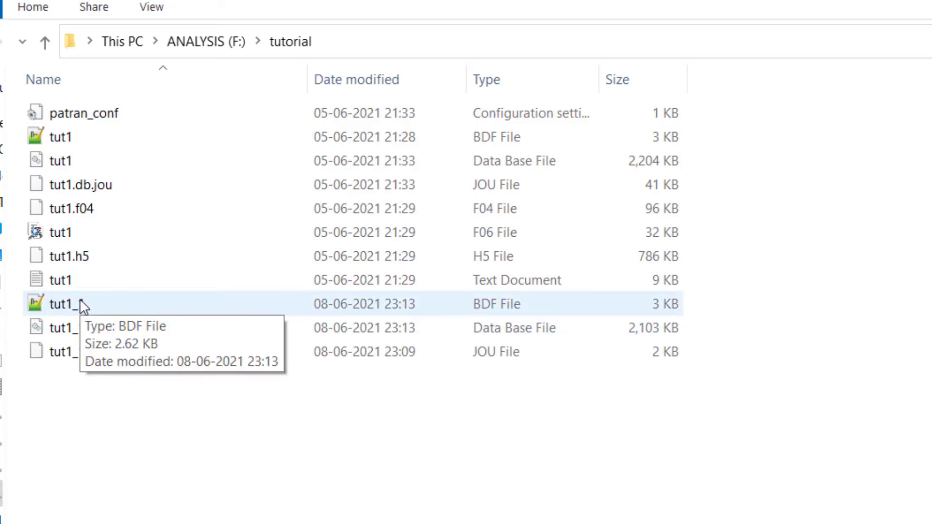
- Run tut1_1.bdf in MSC Nastran, then return to Patran
click(80, 299)
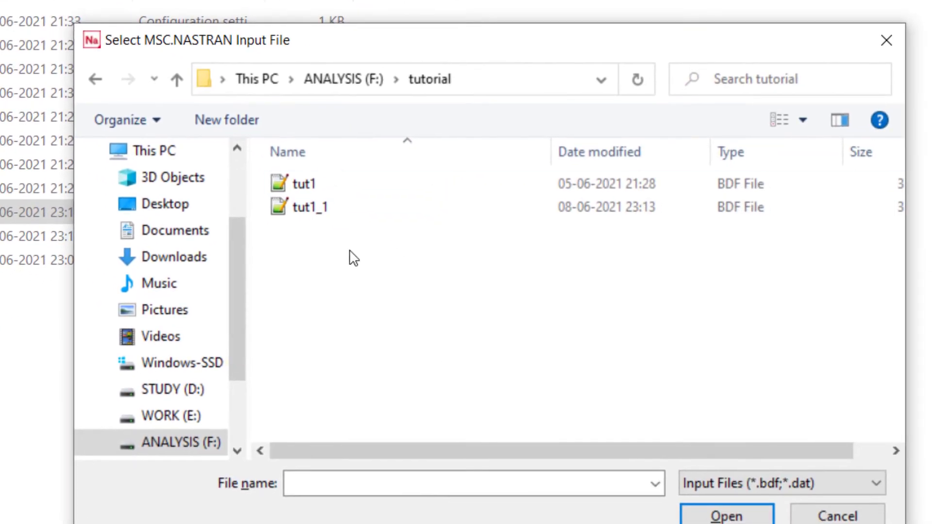
click(315, 205)
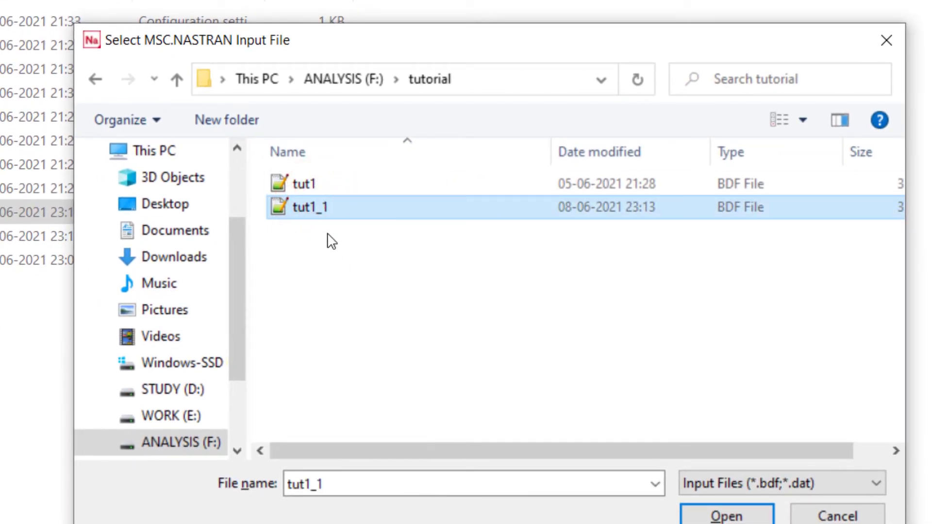
click(733, 518)
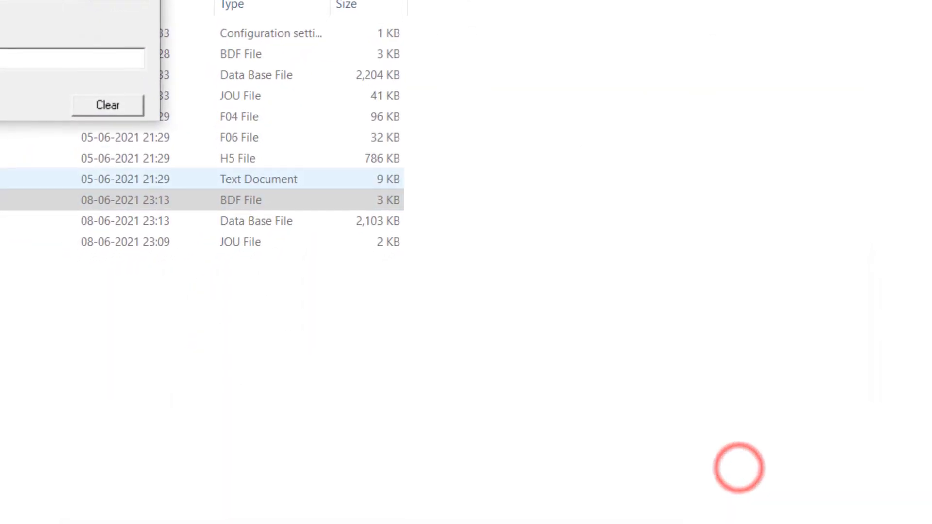
drag(377, 138, 338, 123)
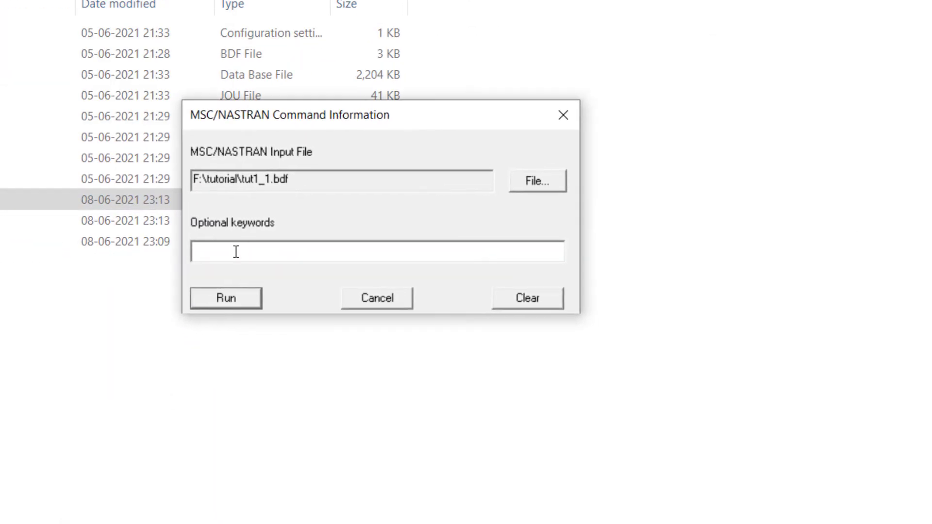
click(226, 298)
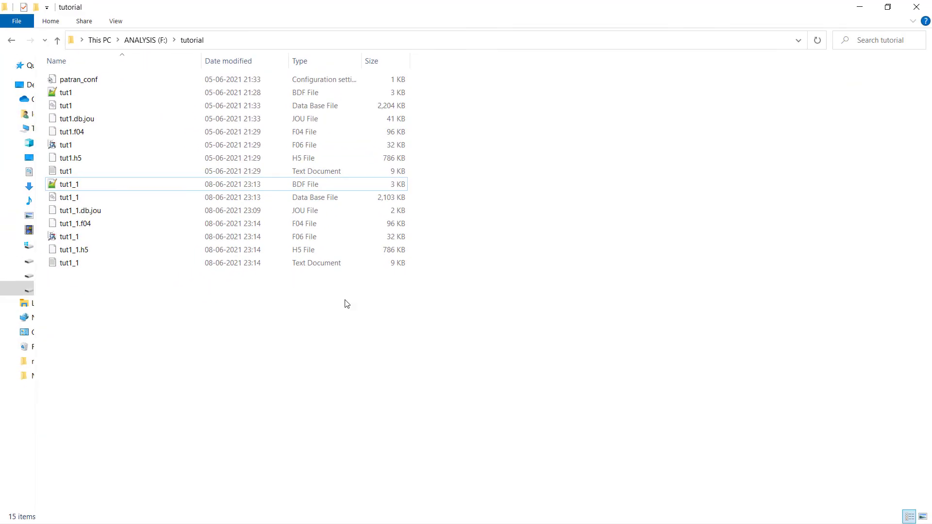
key(alt+Tab)
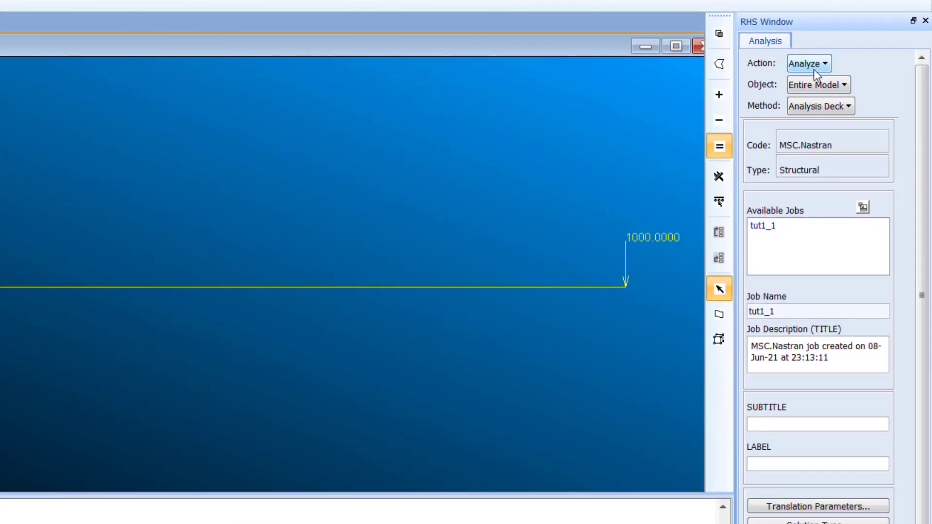
- Use Access Results to attach the tut1_1 HDF5 results file
click(851, 131)
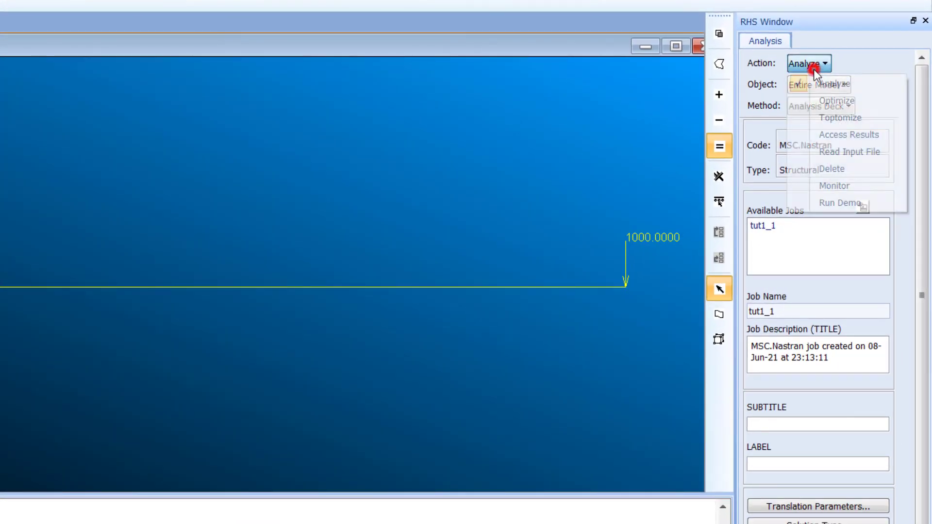
click(849, 135)
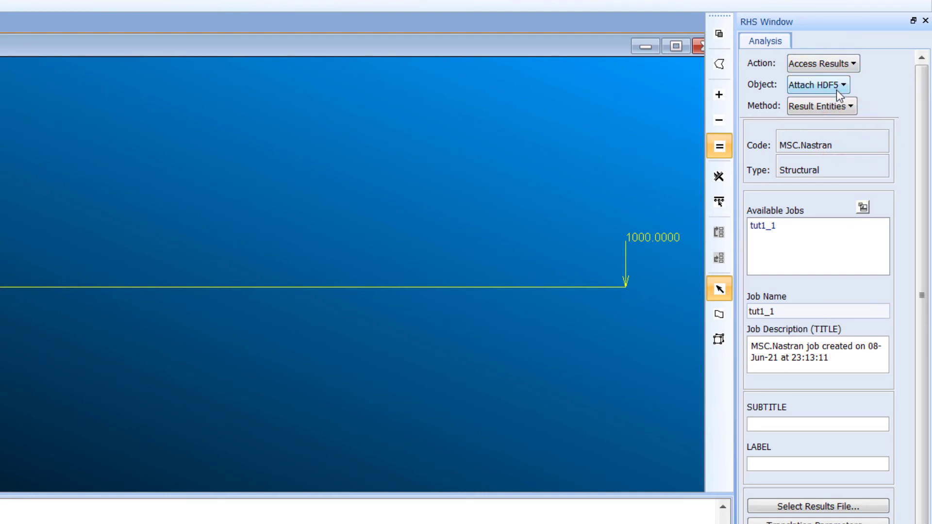
drag(923, 210, 922, 288)
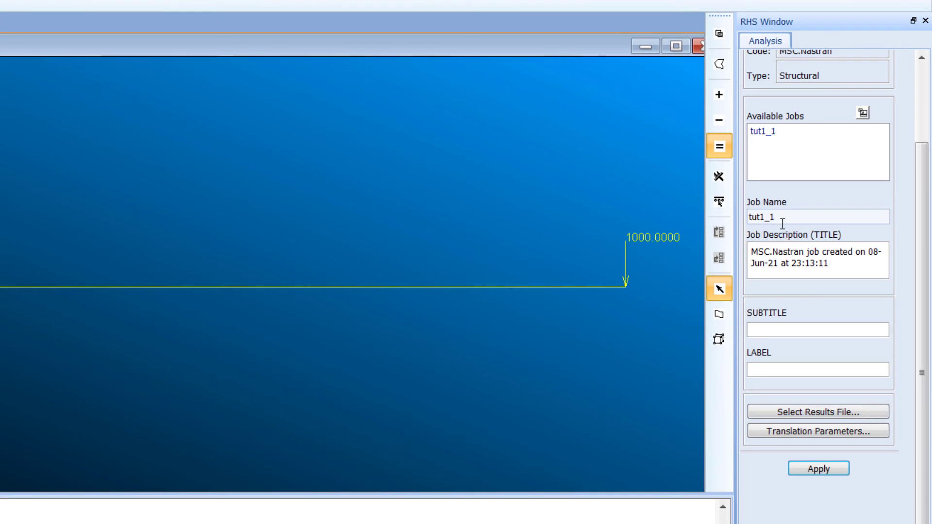
double_click(796, 217)
click(796, 217)
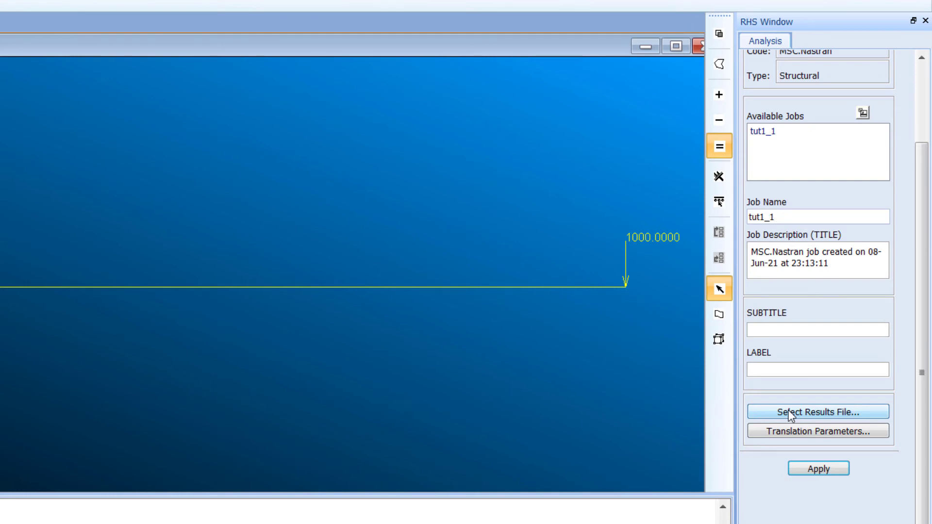
click(812, 473)
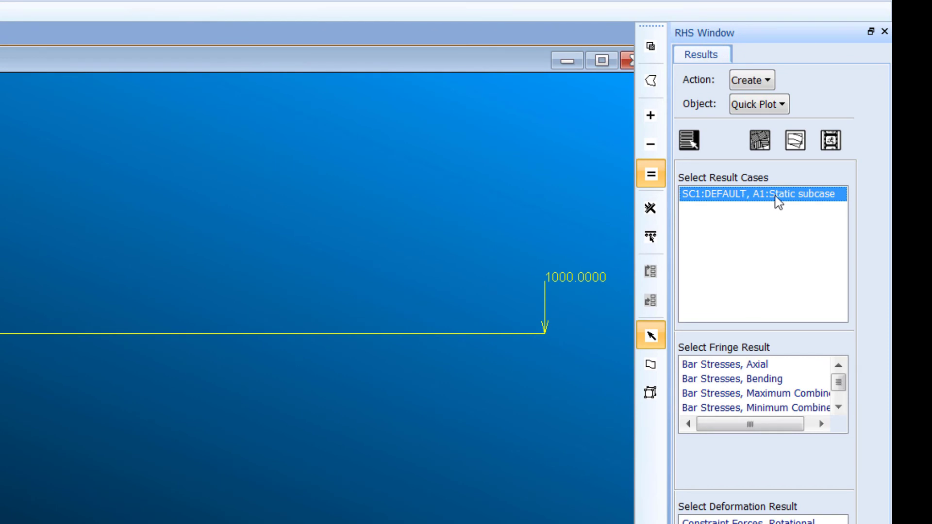
- Select Displacements, Translational as the fringe result and make the viewport background white
click(840, 390)
click(786, 410)
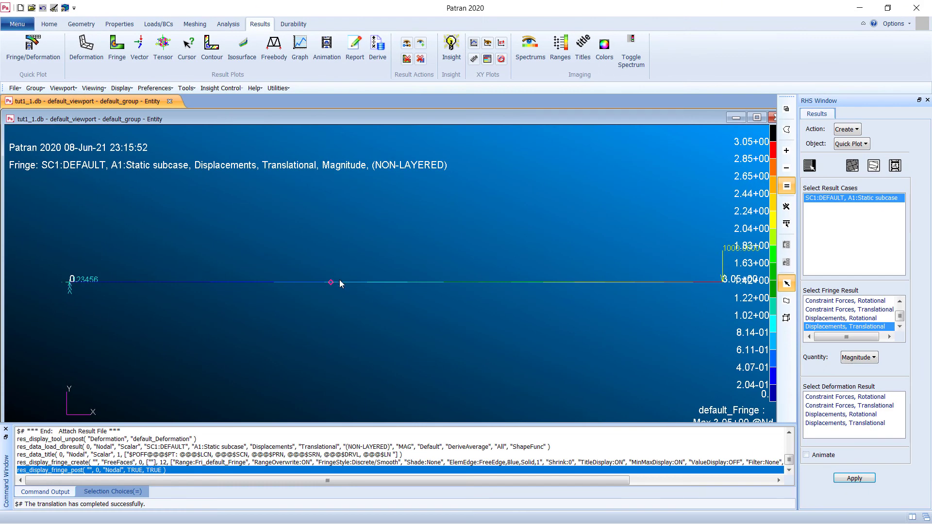
click(44, 24)
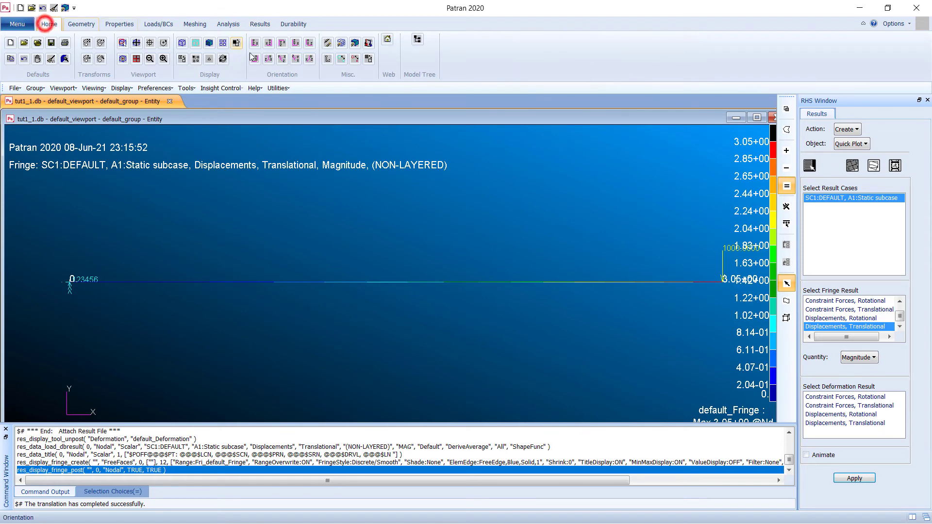
click(236, 43)
click(236, 43)
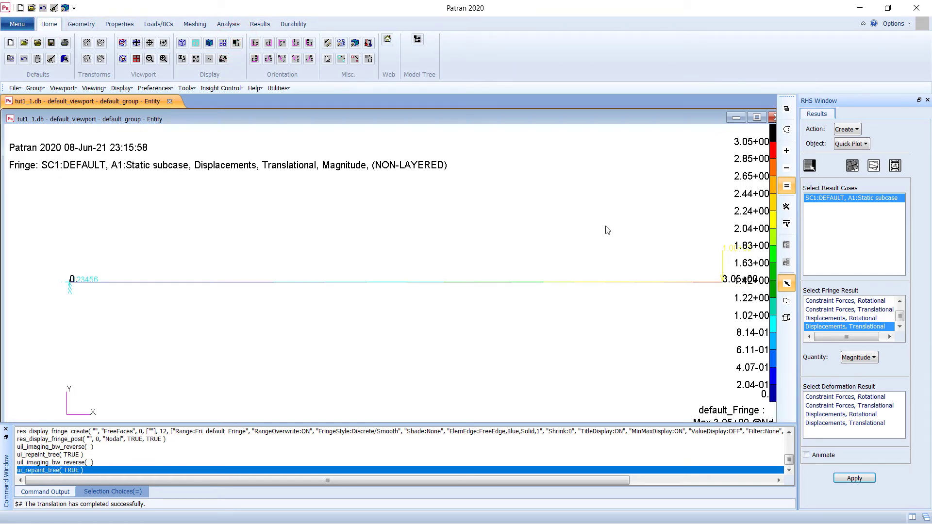
- Fit and maximize the viewport, and choose translational displacements for the deformed shape
mouse_move(606, 225)
mouse_down()
mouse_move(703, 277)
mouse_move(640, 246)
mouse_up()
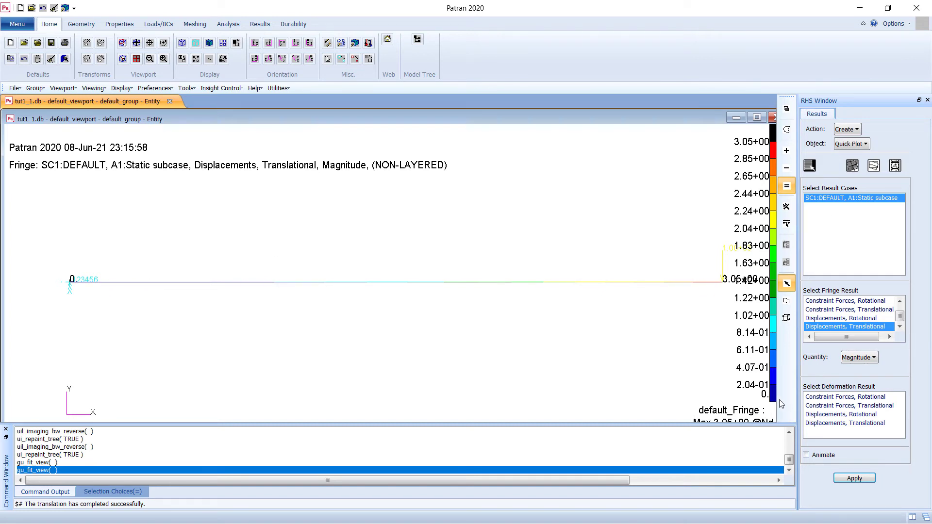
double_click(681, 121)
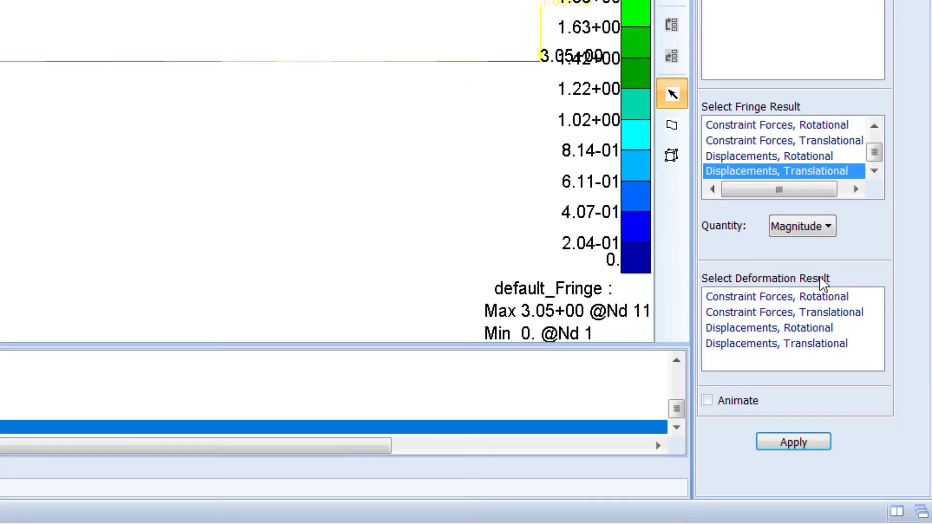
click(804, 344)
- Plot the deformed beam, then select Bar Stresses, Bending (von Mises) as the fringe result
click(793, 442)
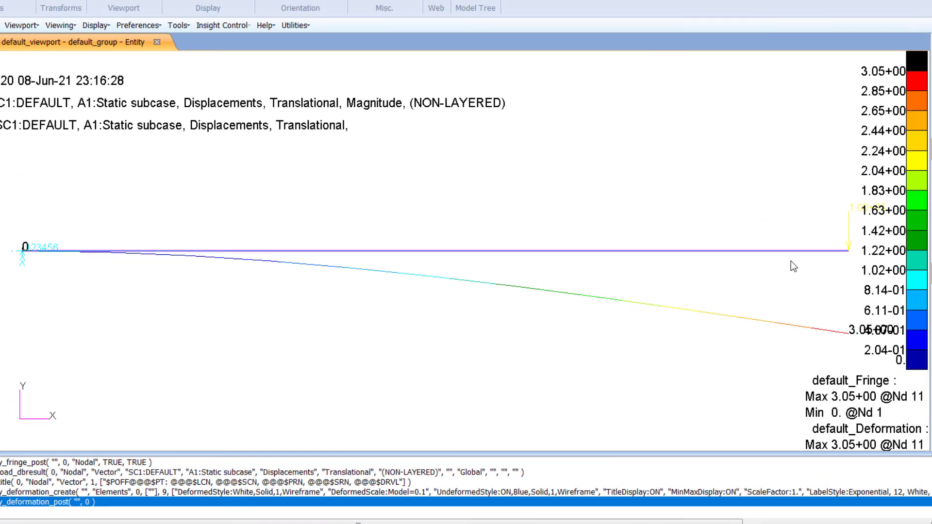
click(564, 298)
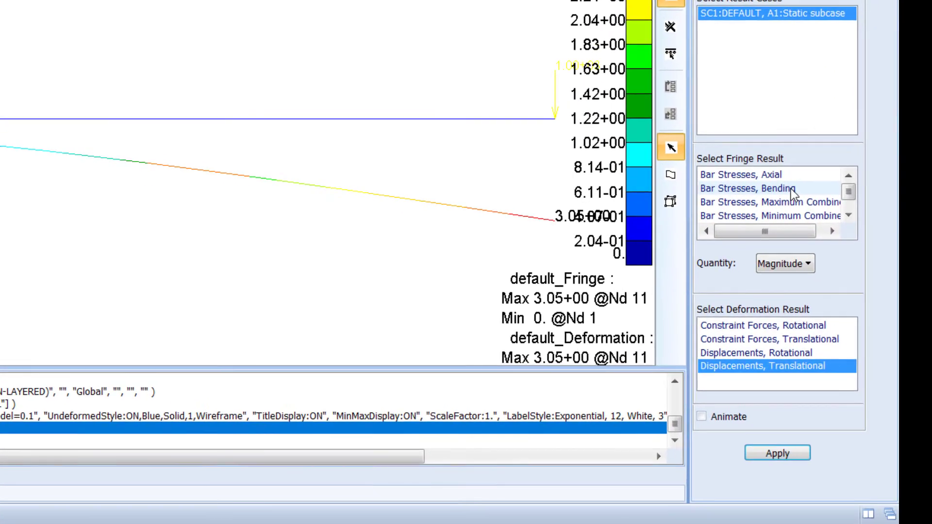
click(786, 184)
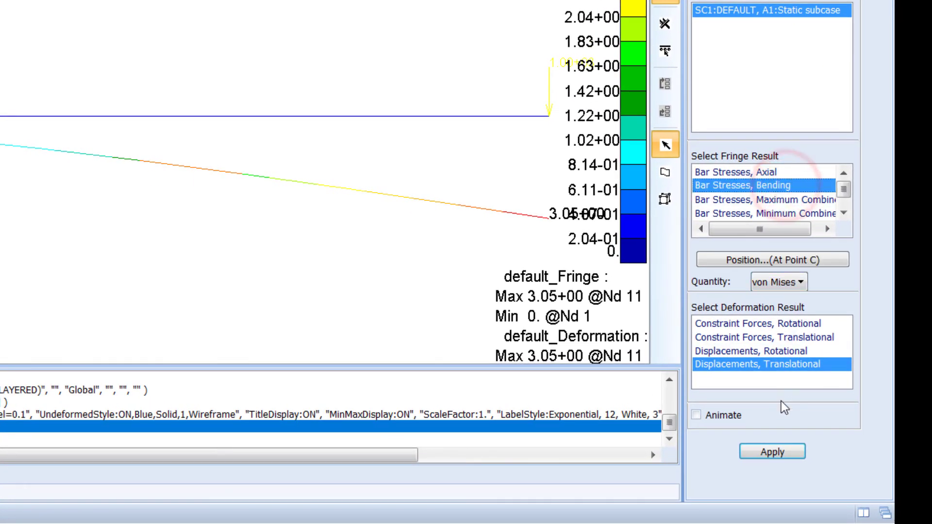
- Display the Bar Stresses, Bending von Mises fringe, which peaks at 48 at node 1
click(779, 449)
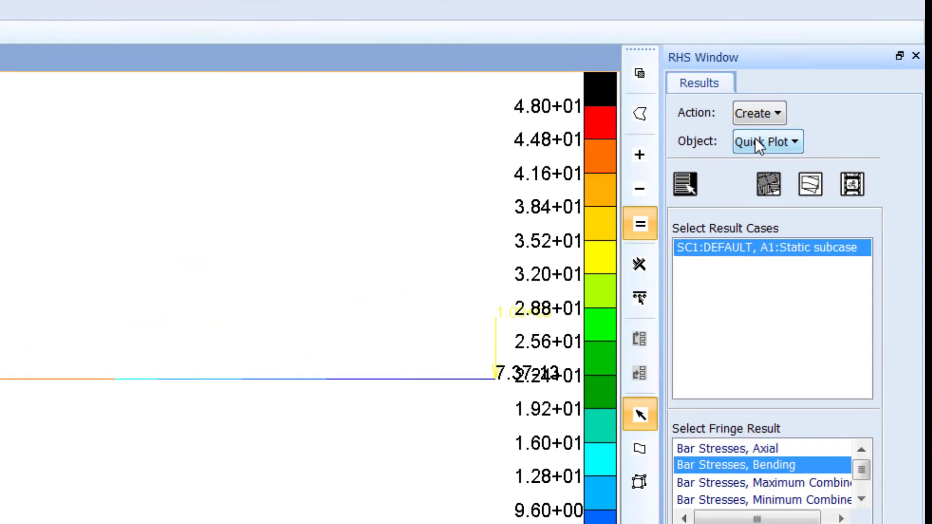
- Create a Y vs X graph of Bar Stresses, Bending for nodes 1:11 and maximize it
click(702, 158)
click(761, 354)
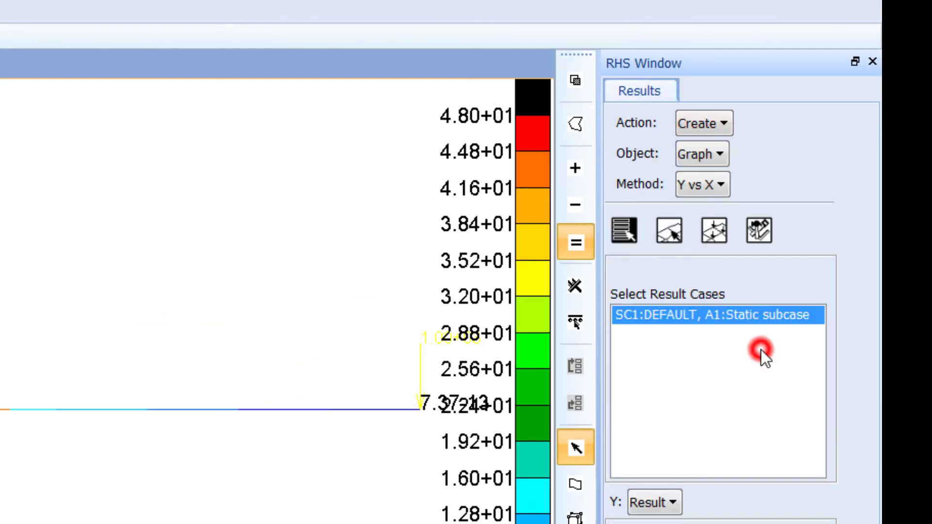
click(668, 237)
click(663, 359)
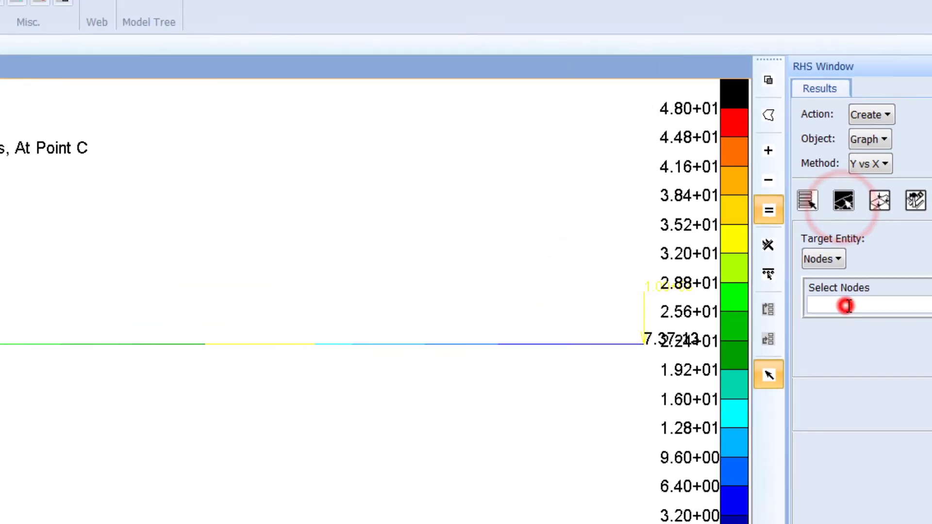
drag(12, 258, 150, 302)
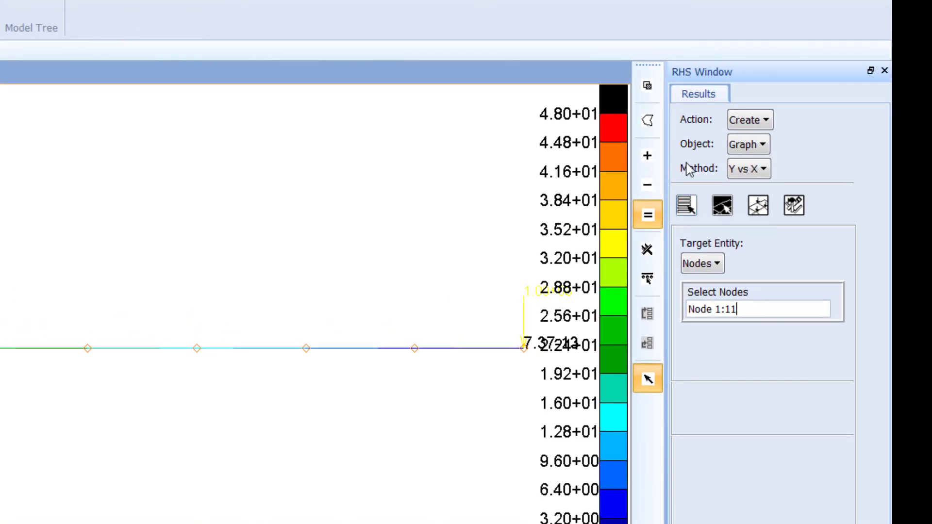
click(685, 206)
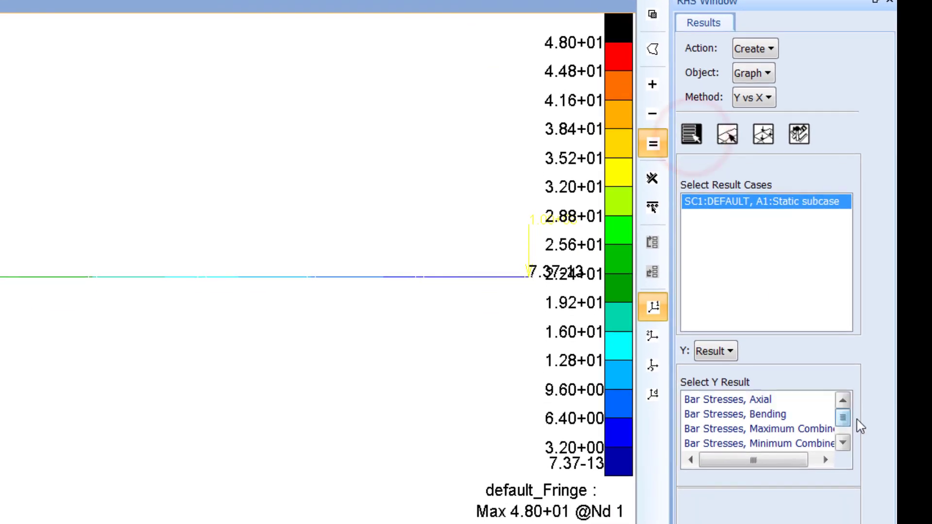
click(801, 454)
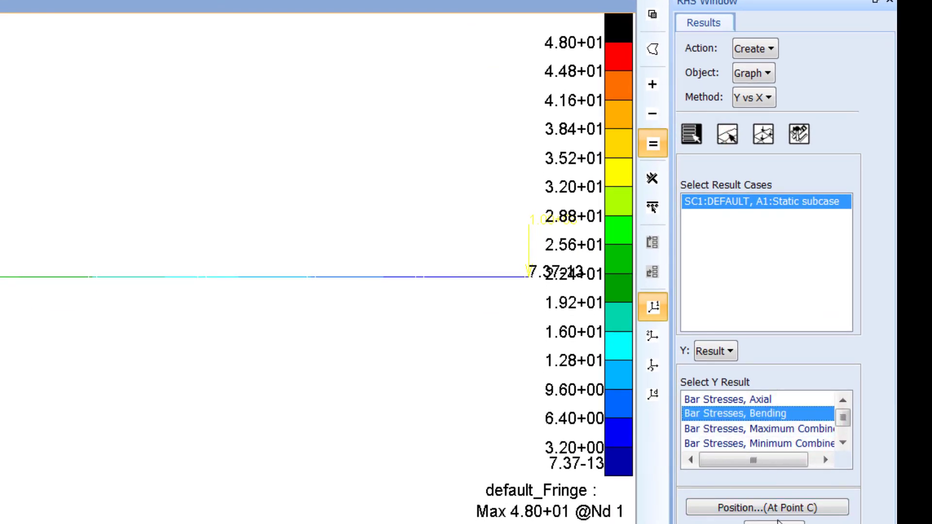
click(817, 503)
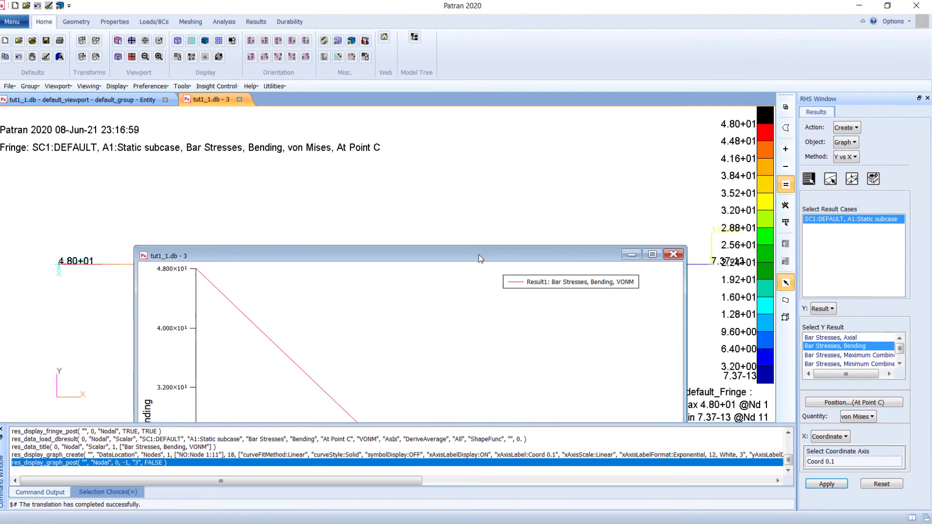
double_click(350, 208)
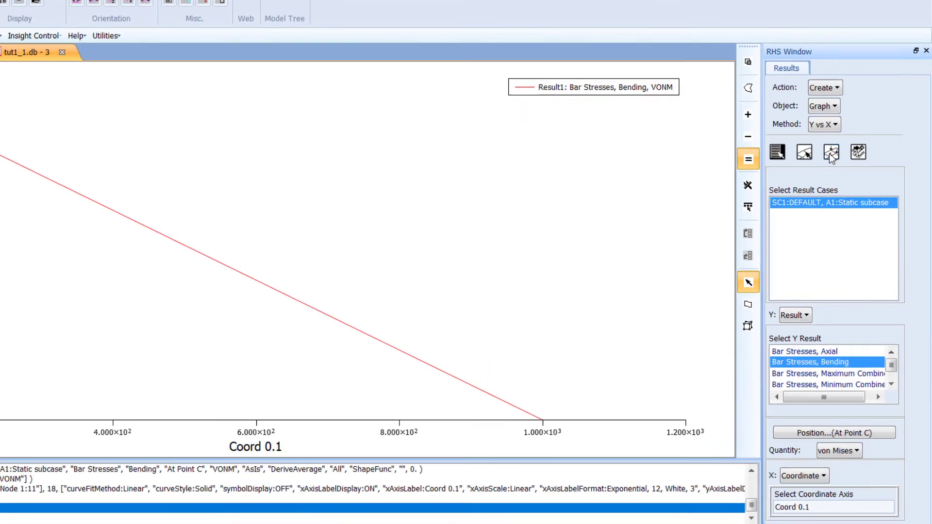
- Show point symbols on the bending stress curve
click(831, 155)
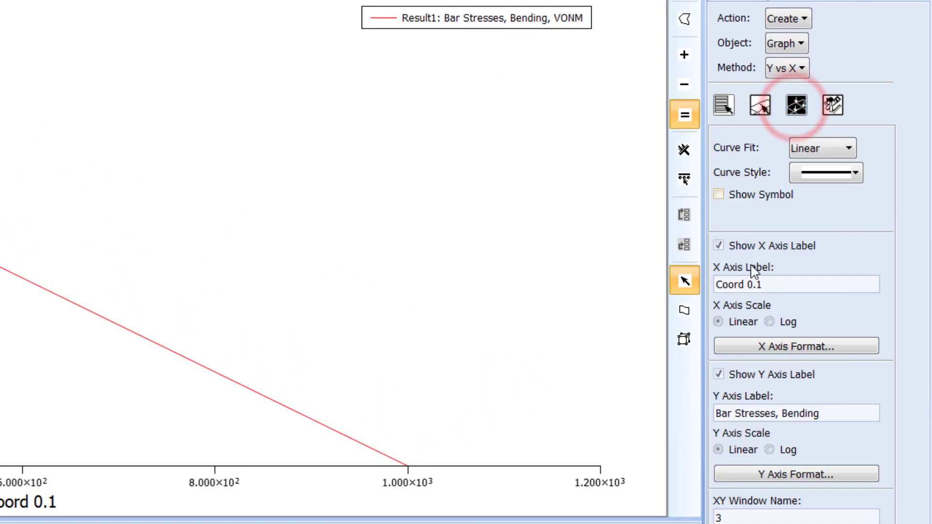
click(718, 195)
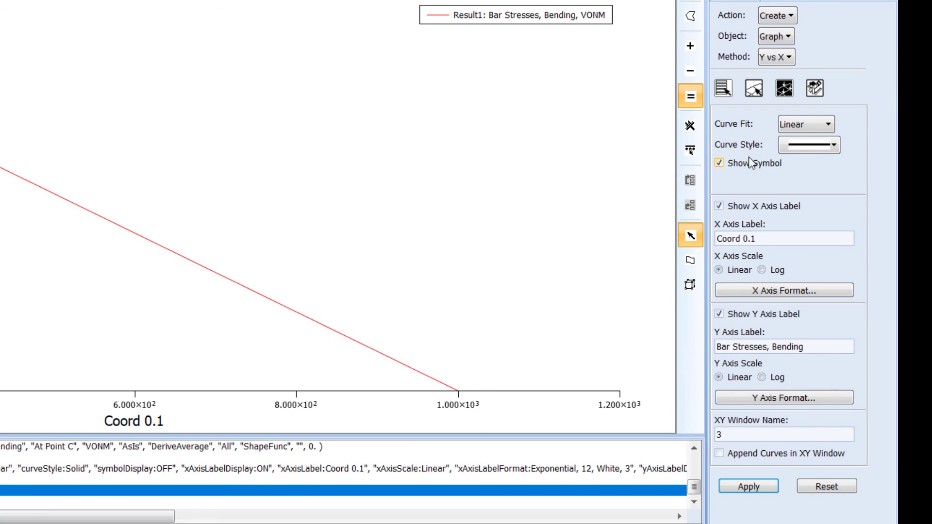
click(749, 486)
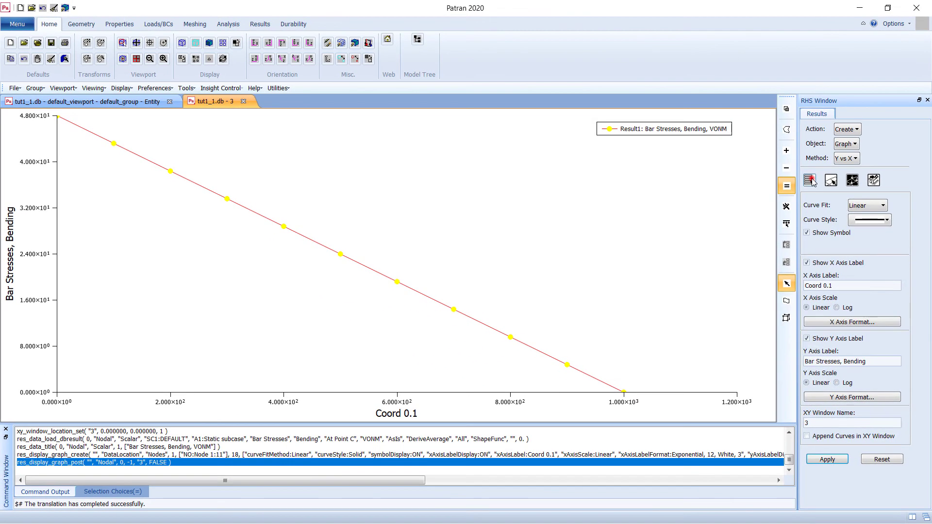
- Give the graph a black background with Reverse Video and return to default_viewport
click(724, 88)
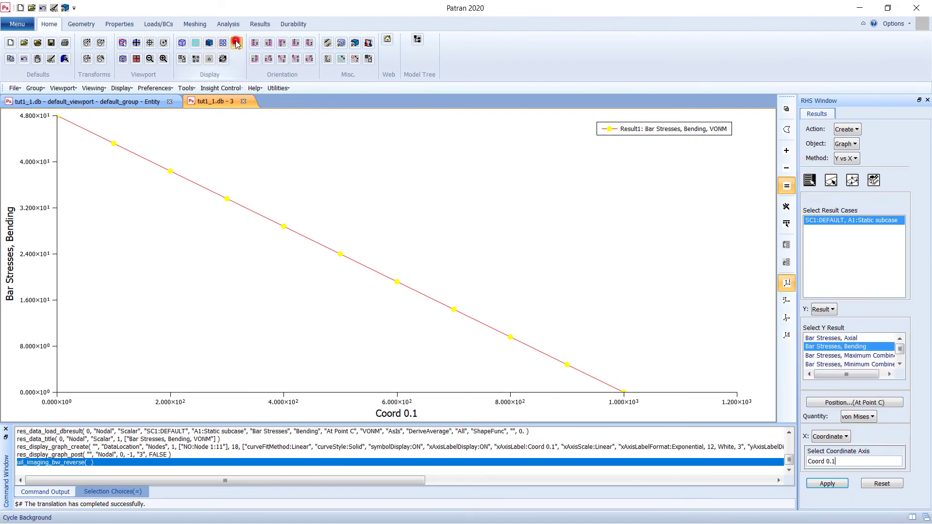
click(236, 43)
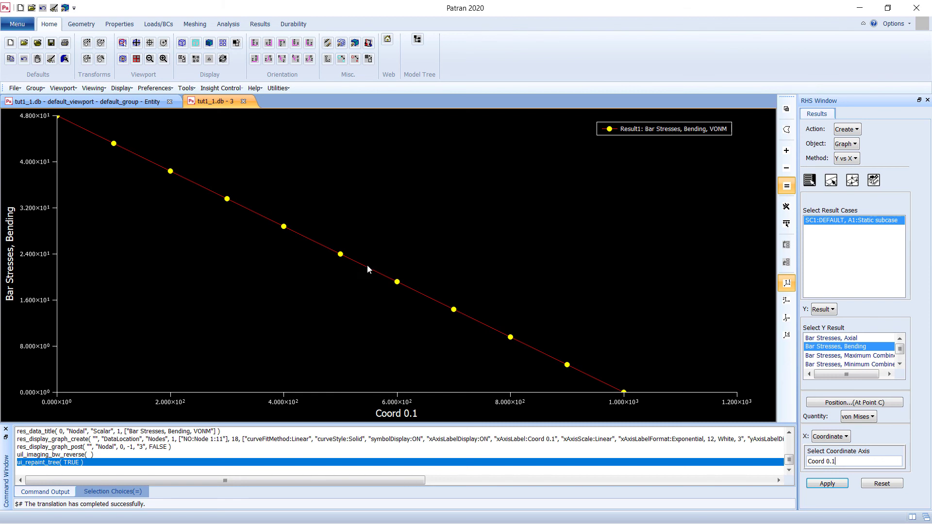
click(148, 101)
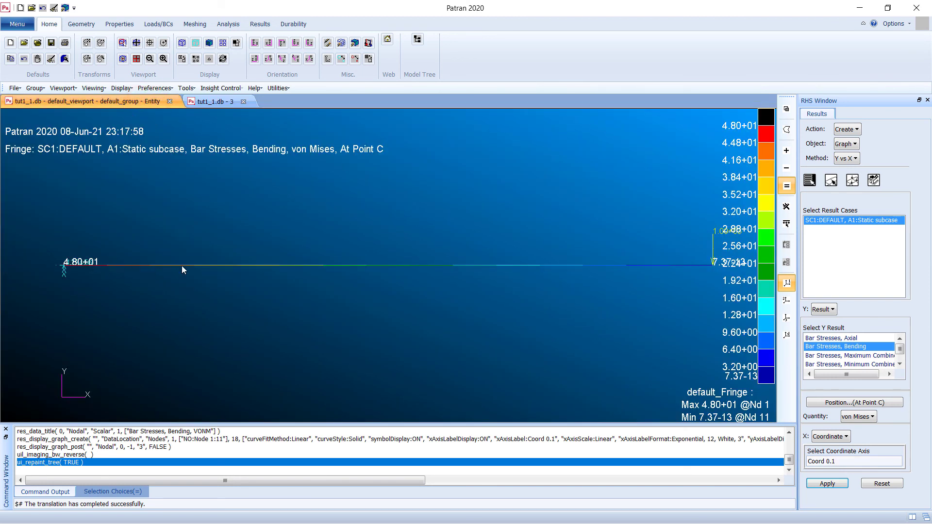
- Enlarge node markers, regraph Displacements, Translational along the beam, and return to the fringe viewport
click(355, 58)
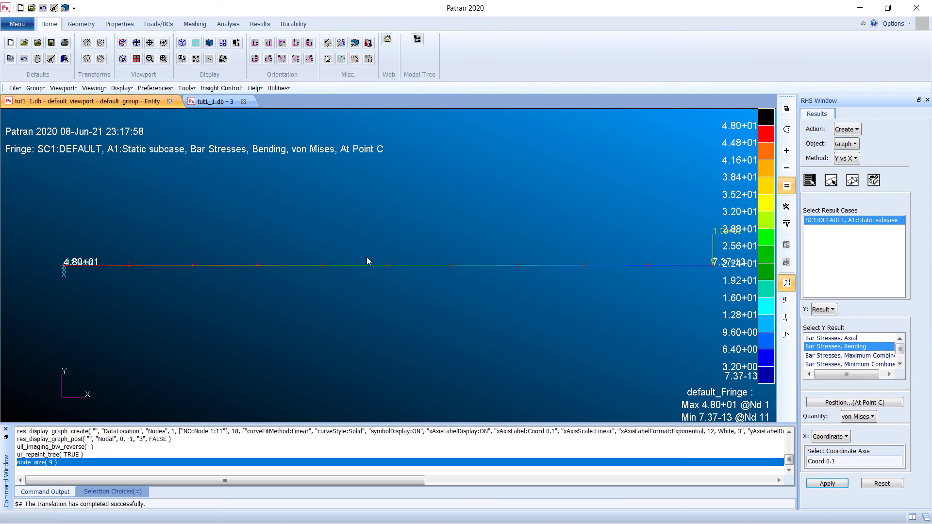
click(203, 102)
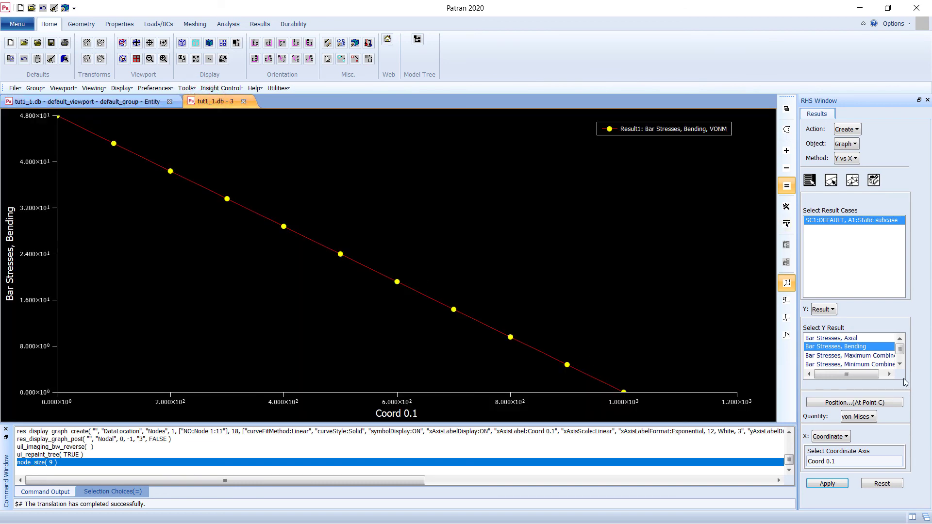
drag(899, 349, 899, 353)
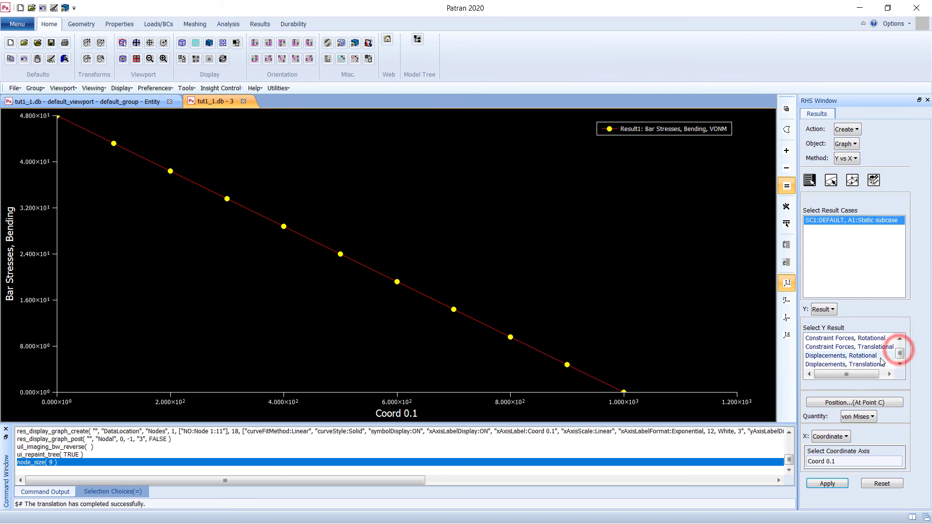
click(881, 363)
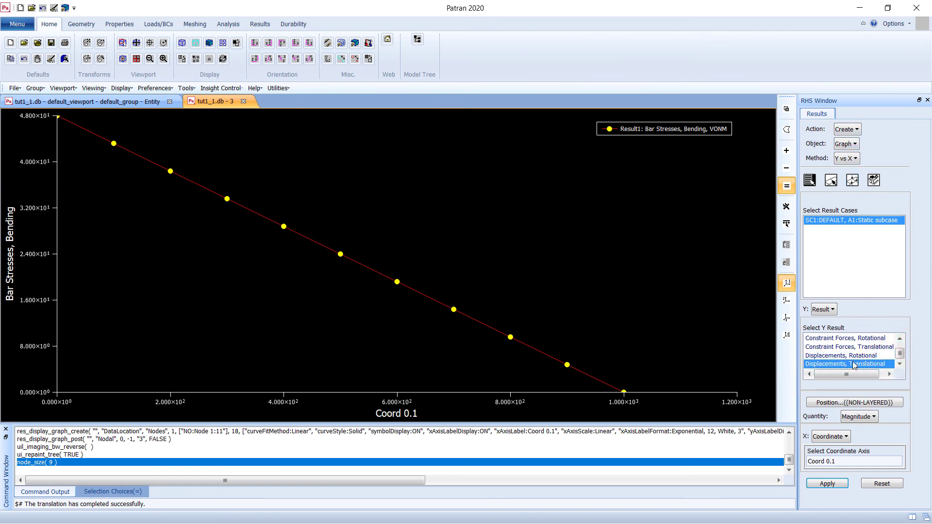
click(827, 484)
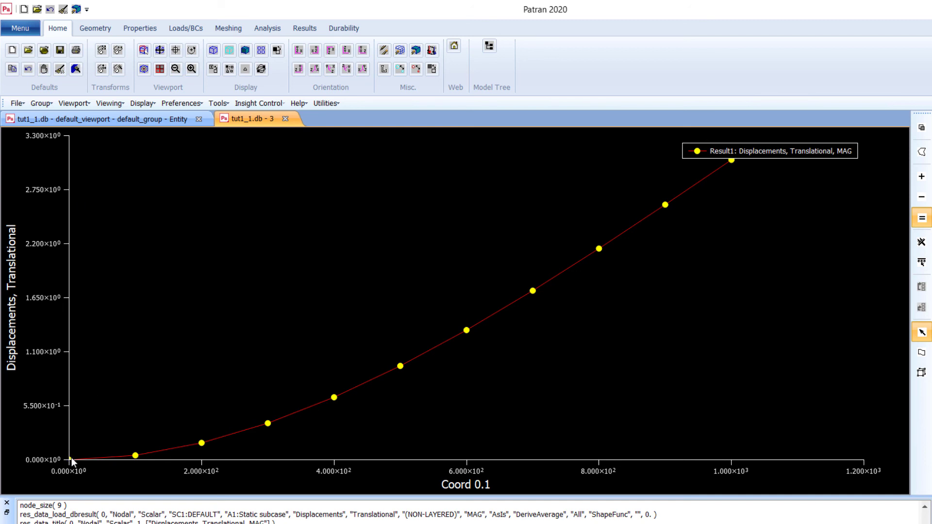
click(153, 121)
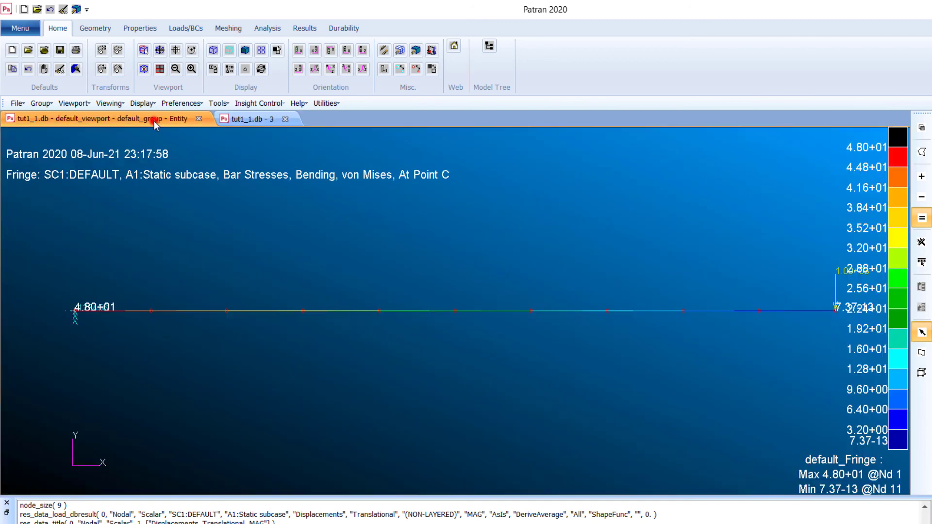